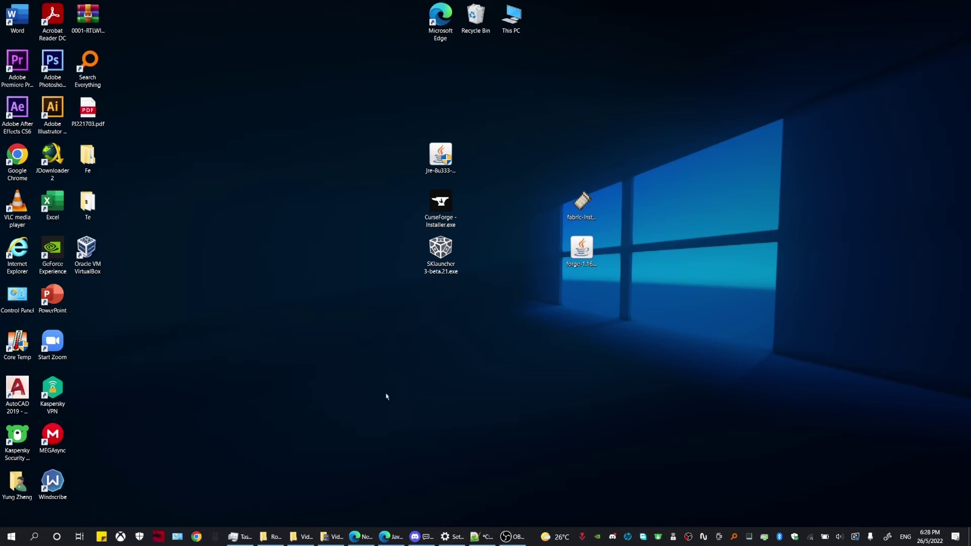
- Restore the Edge window showing the Java Downloads page from the taskbar
{"action": "left_click", "coordinate": [391, 537]}
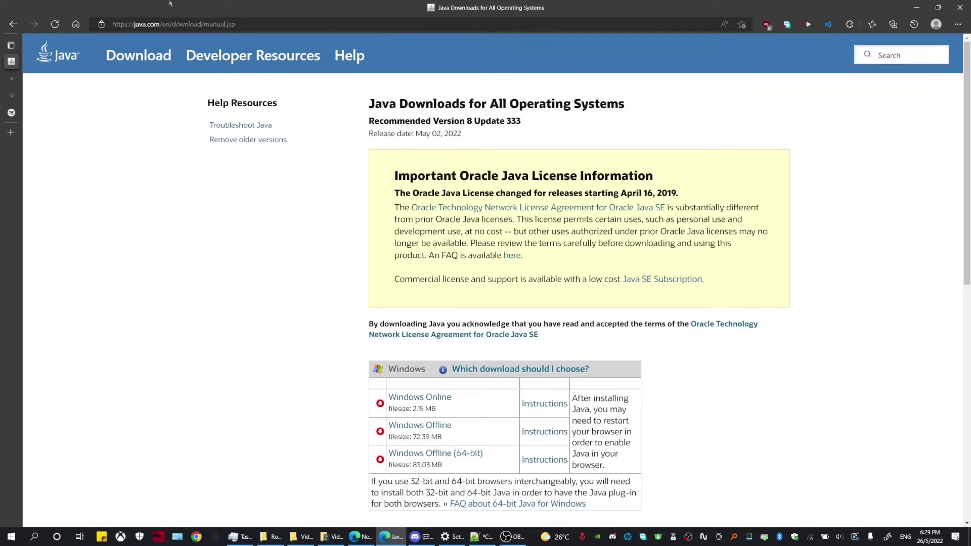
- Download the Windows Offline (64-bit) Java installer, saving it to the Desktop
{"action": "scroll", "coordinate": [462, 407], "scroll_direction": "down", "scroll_amount": 1}
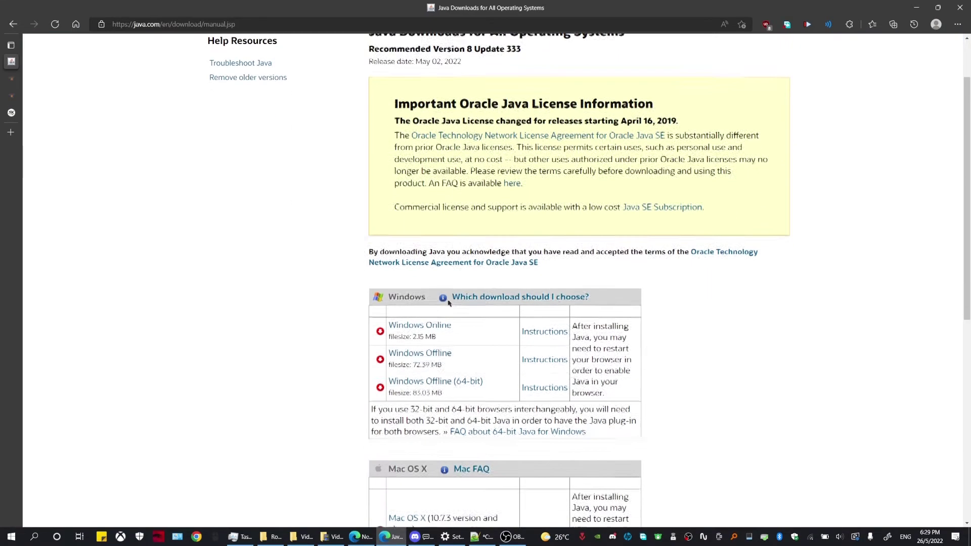
{"action": "scroll", "coordinate": [52, 169], "scroll_direction": "up", "scroll_amount": 1}
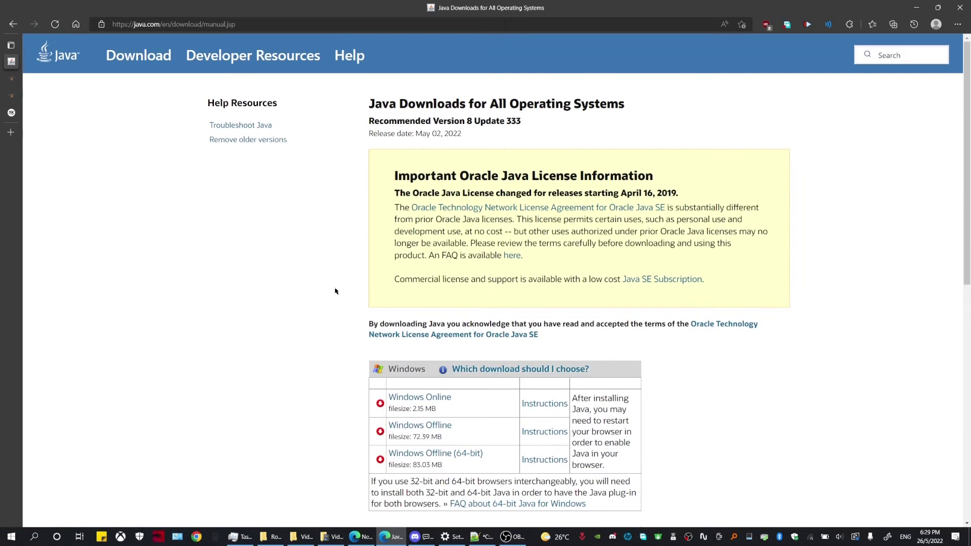
{"action": "scroll", "coordinate": [347, 472], "scroll_direction": "down", "scroll_amount": 1}
{"action": "scroll", "coordinate": [339, 395], "scroll_direction": "up", "scroll_amount": 1}
{"action": "left_click", "coordinate": [471, 453]}
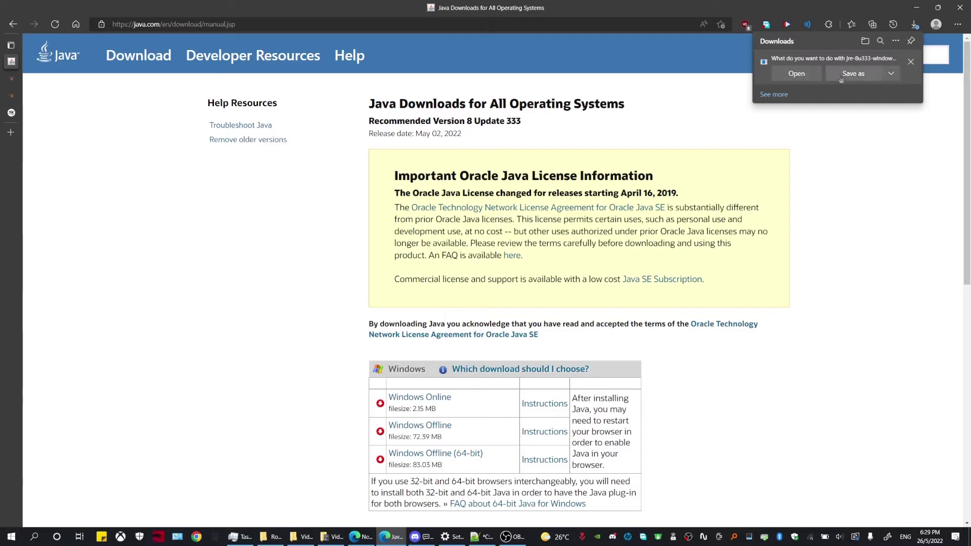
{"action": "left_click", "coordinate": [853, 75]}
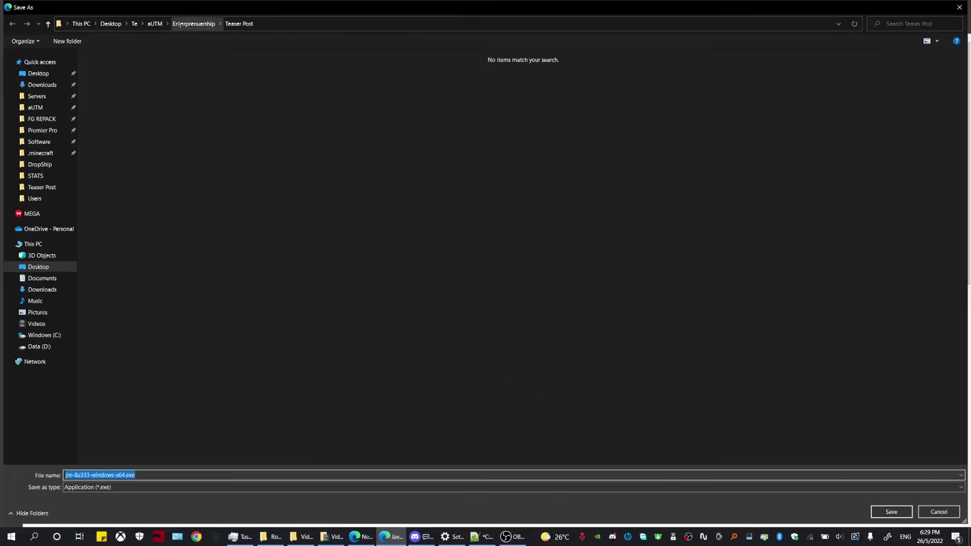
{"action": "left_click", "coordinate": [110, 24]}
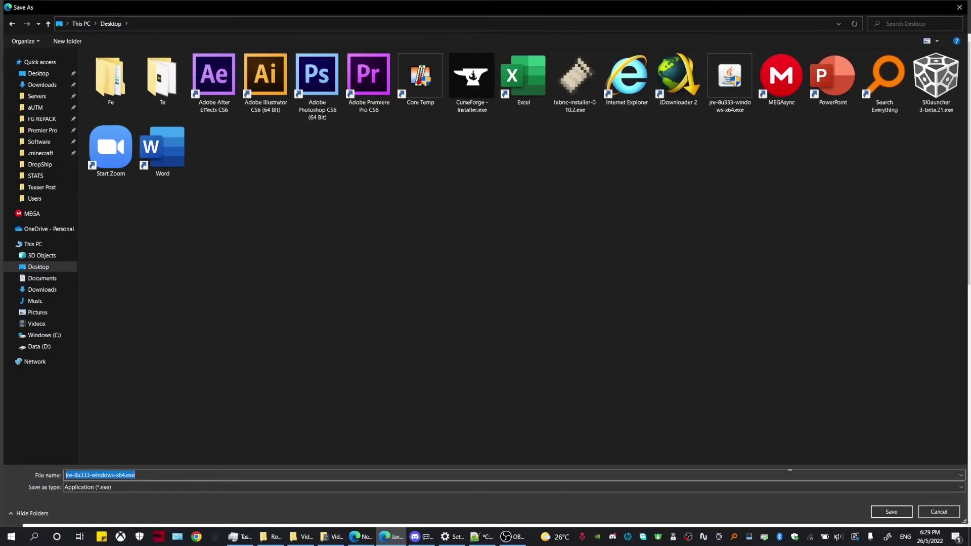
{"action": "left_click", "coordinate": [891, 512]}
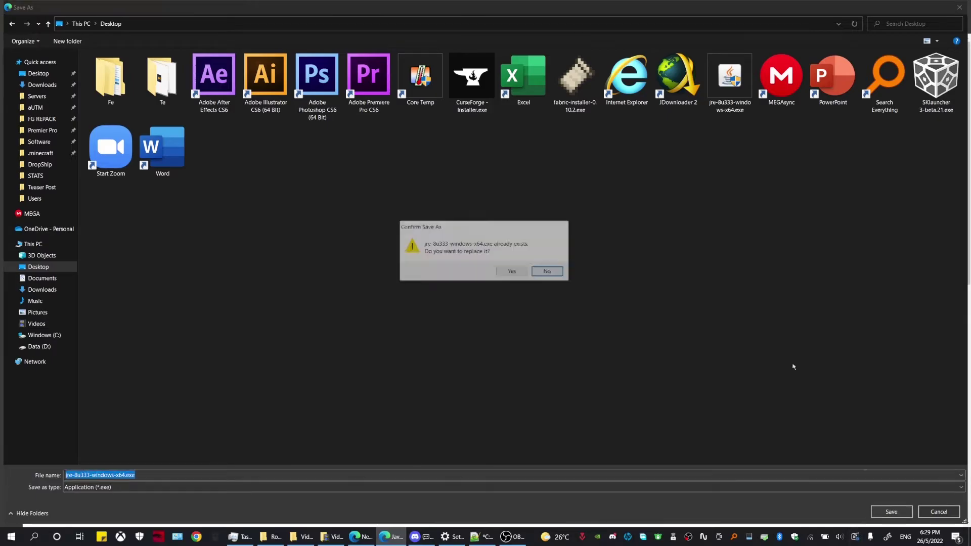
- Keep the existing jre-8u333-windows-x64.exe on the Desktop instead of replacing it
{"action": "left_click", "coordinate": [548, 272]}
{"action": "left_click", "coordinate": [939, 512]}
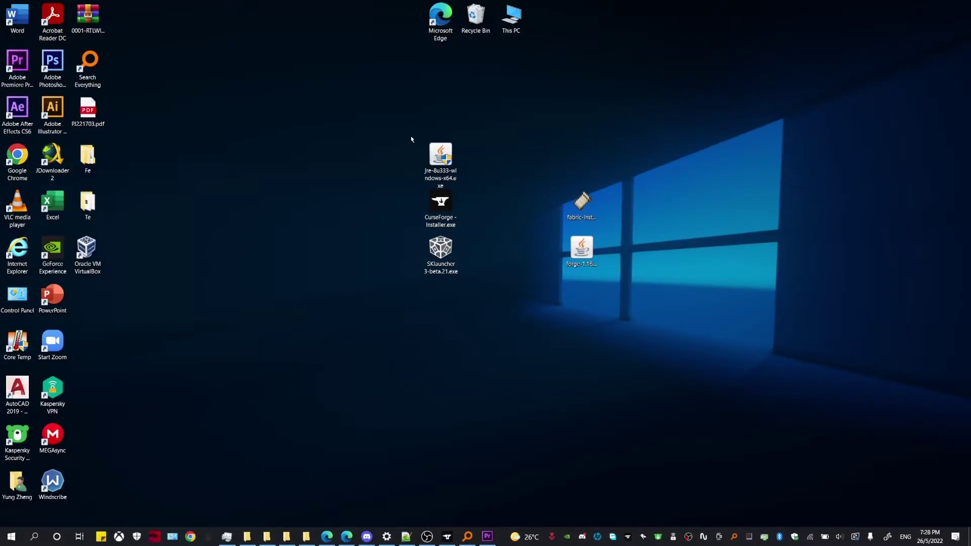
{"action": "left_click", "coordinate": [440, 157]}
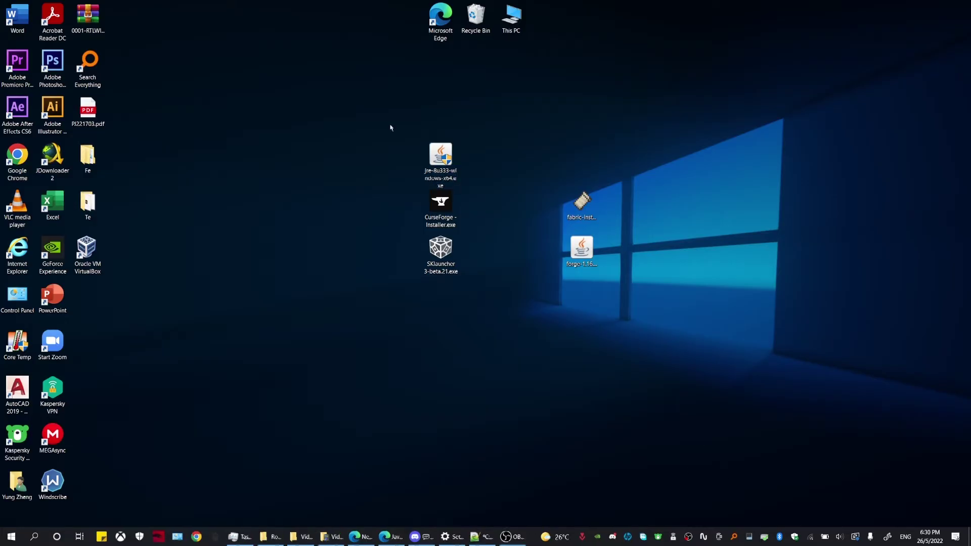
- Run Java Setup's Remove option, which finds no Java, close it, and return to Edge
{"action": "left_click", "coordinate": [453, 156]}
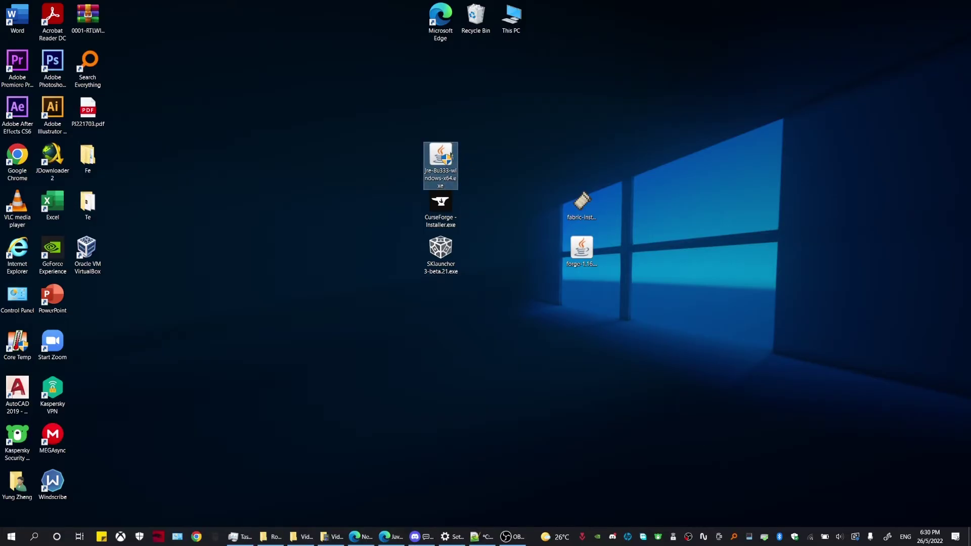
{"action": "left_click", "coordinate": [462, 176]}
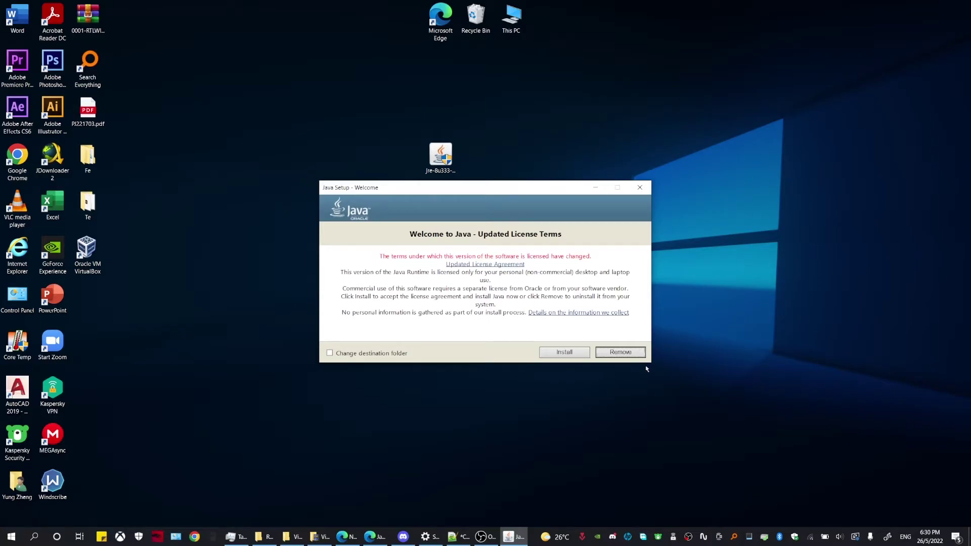
{"action": "left_click", "coordinate": [631, 356]}
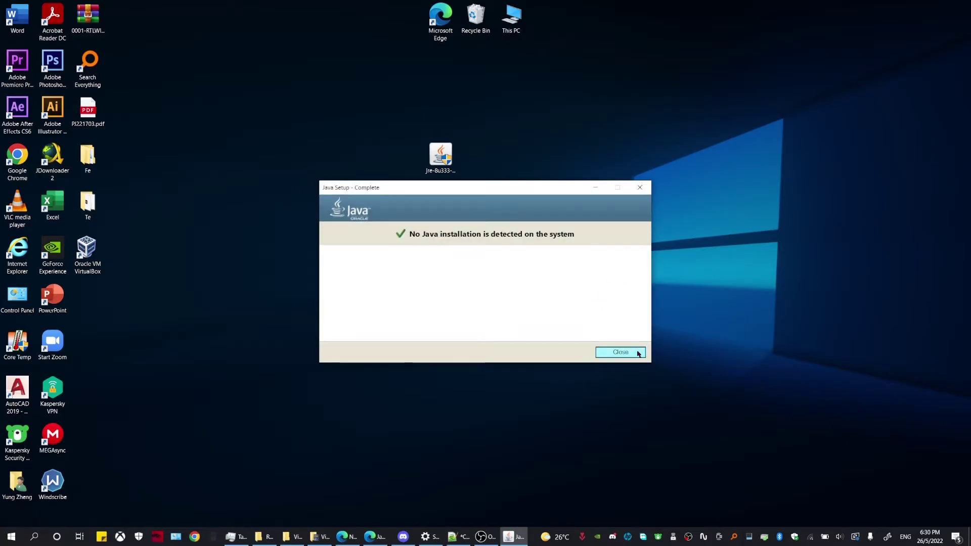
{"action": "left_click", "coordinate": [639, 354]}
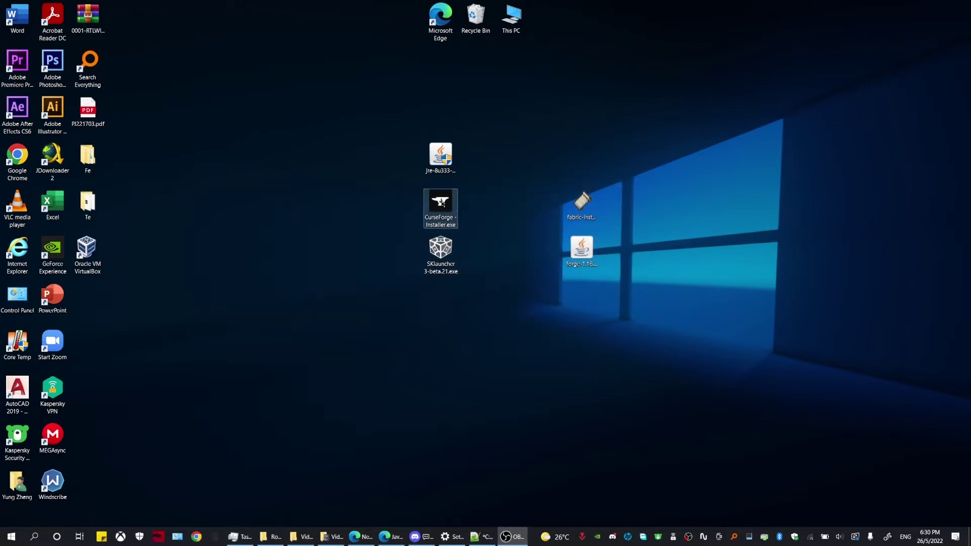
{"action": "left_click_drag", "start_coordinate": [405, 184], "coordinate": [489, 230]}
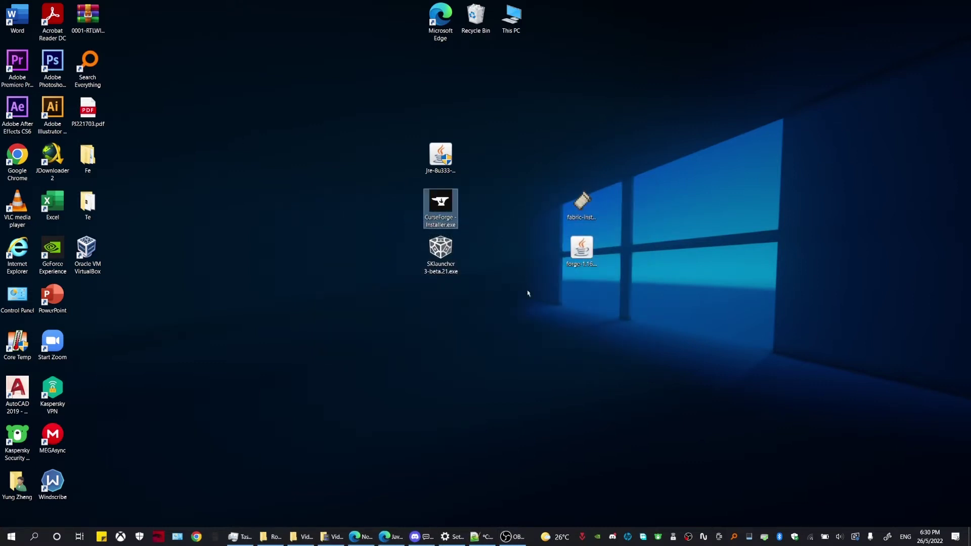
{"action": "left_click", "coordinate": [392, 537]}
- Search the web for 'curseforge download' in a new tab and open the official CurseForge site
{"action": "mouse_move", "coordinate": [14, 84]}
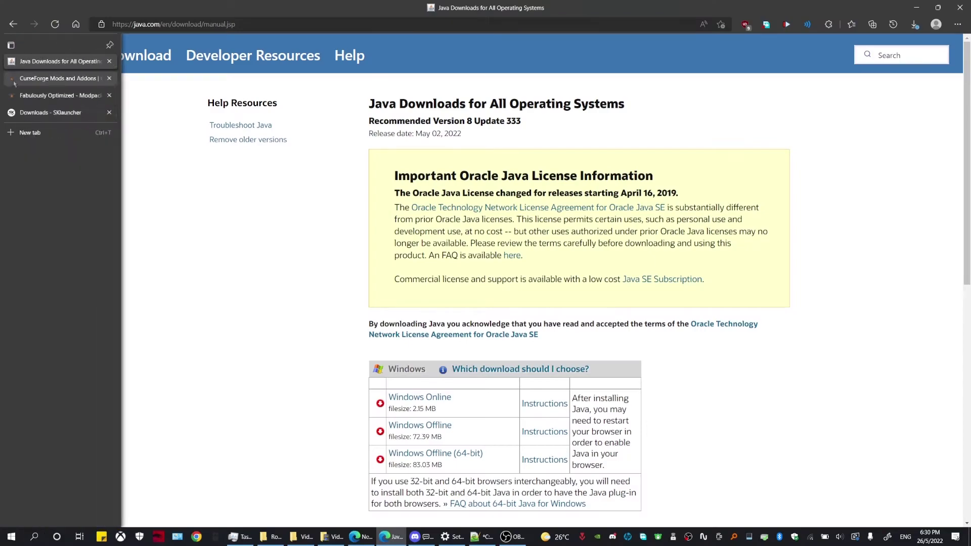
{"action": "left_click", "coordinate": [59, 134]}
{"action": "type", "text": "cur"}
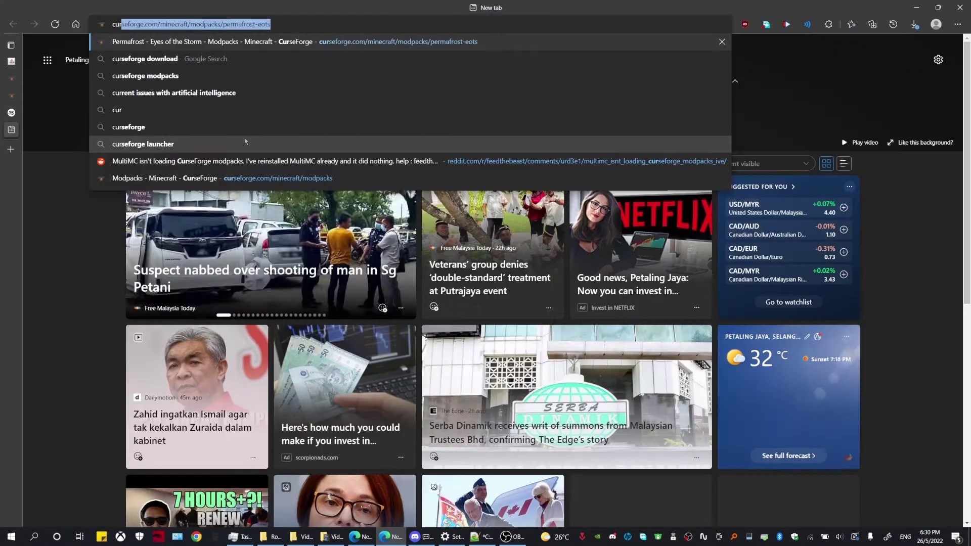
{"action": "type", "text": "seforge downlo"}
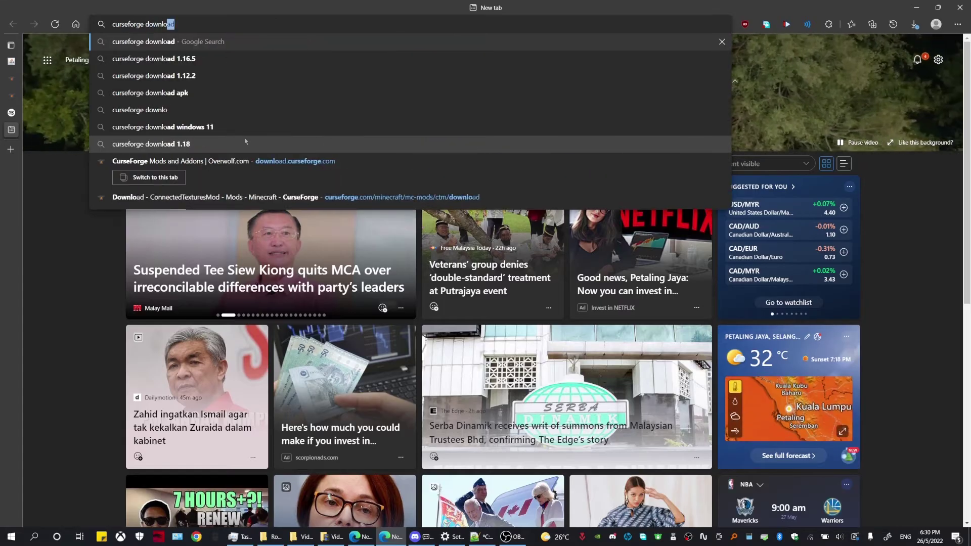
{"action": "key", "text": "Return"}
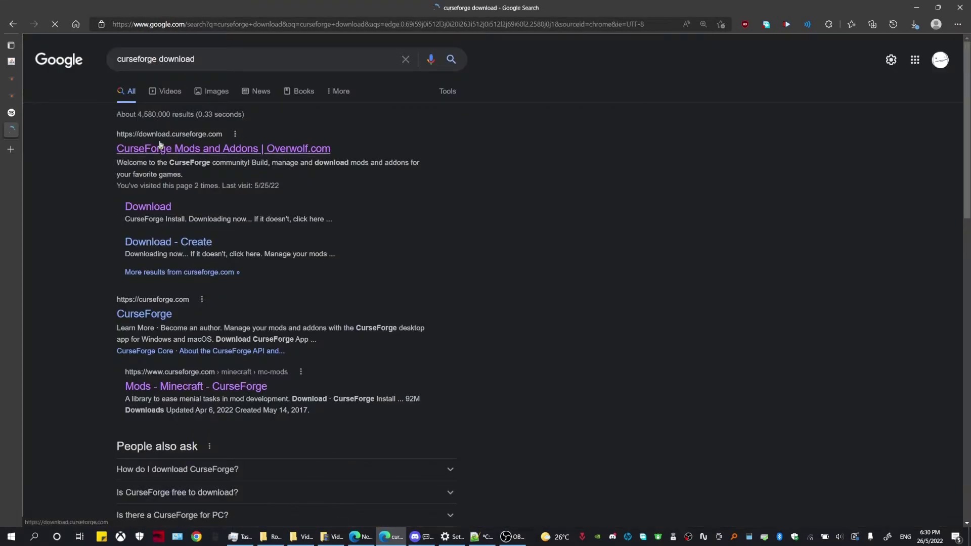
{"action": "left_click", "coordinate": [222, 147]}
- Minimize Edge and select the CurseForge installer on the desktop
{"action": "scroll", "coordinate": [278, 236], "scroll_direction": "down", "scroll_amount": 3}
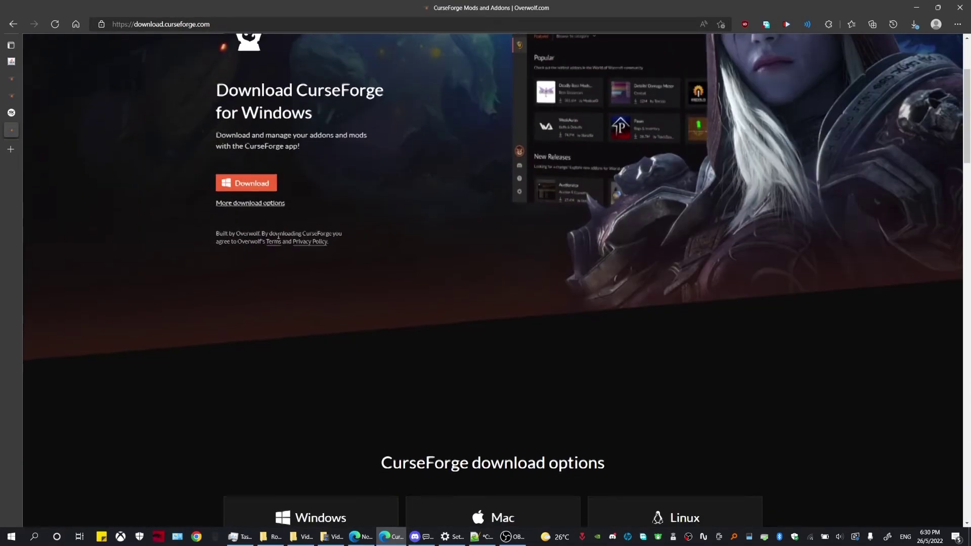
{"action": "scroll", "coordinate": [279, 236], "scroll_direction": "up", "scroll_amount": 3}
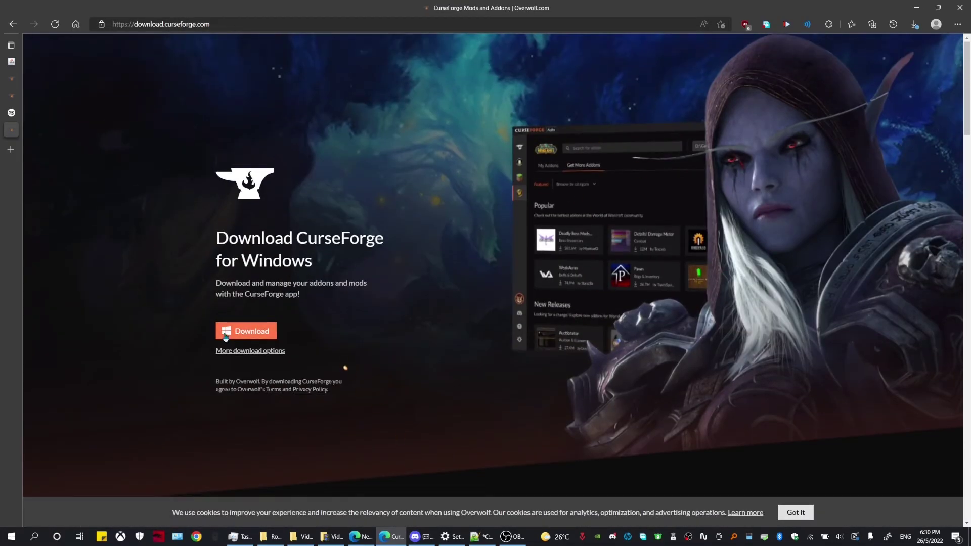
{"action": "left_click", "coordinate": [916, 8]}
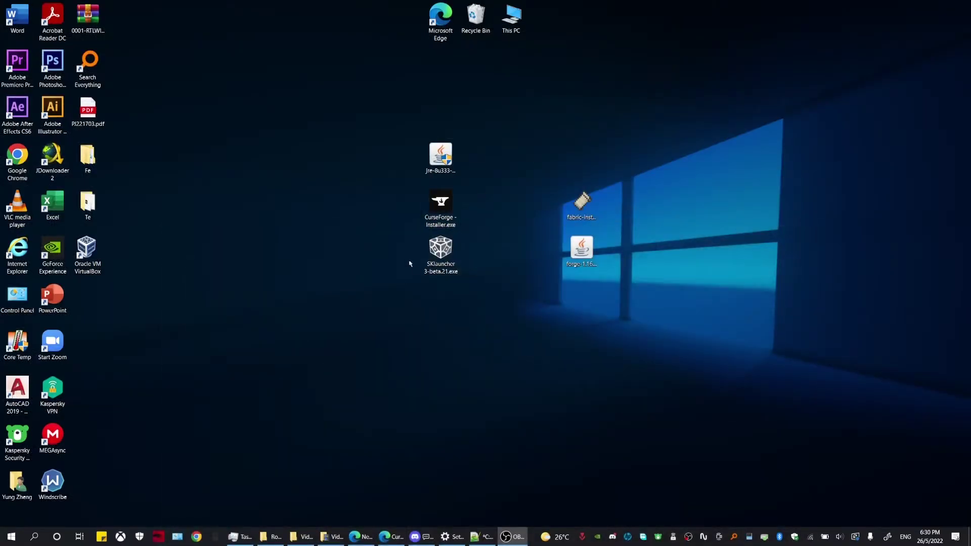
{"action": "left_click", "coordinate": [439, 205]}
{"action": "left_click_drag", "start_coordinate": [405, 188], "coordinate": [486, 225]}
- Launch CurseForge from Windows search using 'cu'
{"action": "left_click", "coordinate": [553, 298]}
{"action": "left_click", "coordinate": [33, 536]}
{"action": "type", "text": "curse"}
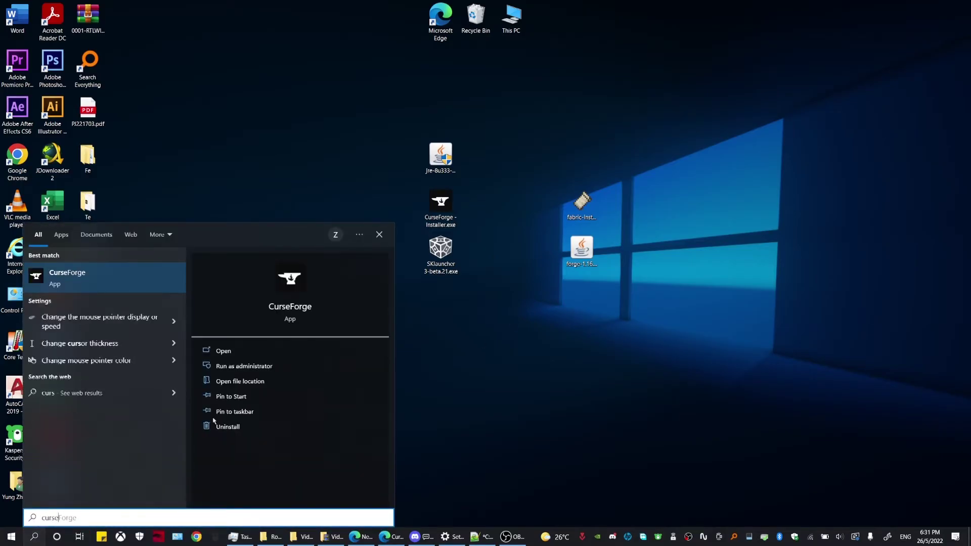
{"action": "key", "text": "Return"}
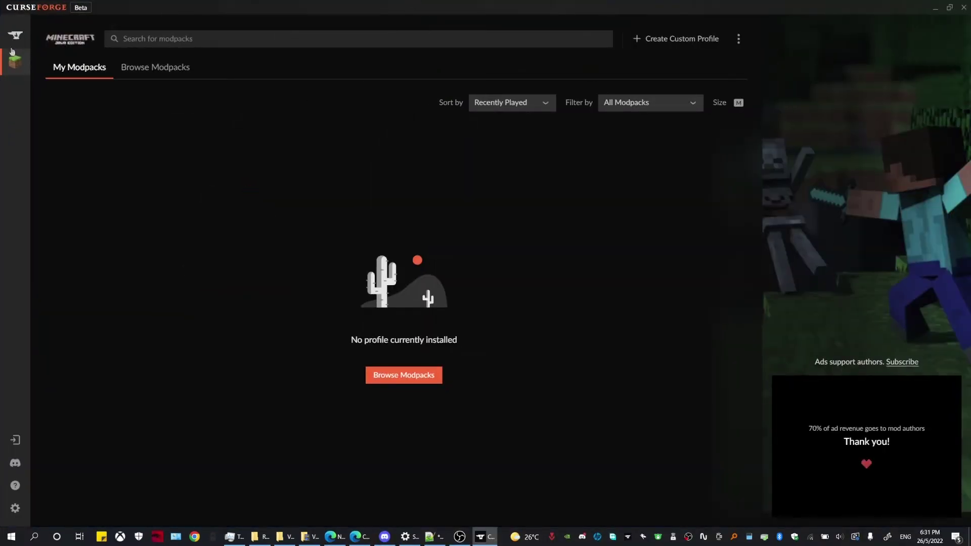
- Go to Minecraft's Browse Modpacks tab listing featured packs such as RLCraft
{"action": "left_click", "coordinate": [15, 37]}
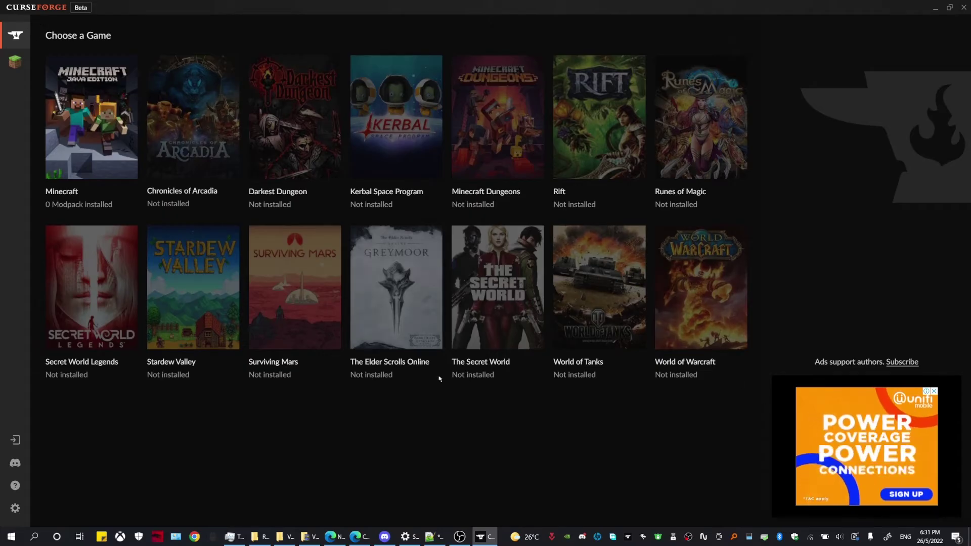
{"action": "left_click", "coordinate": [79, 91]}
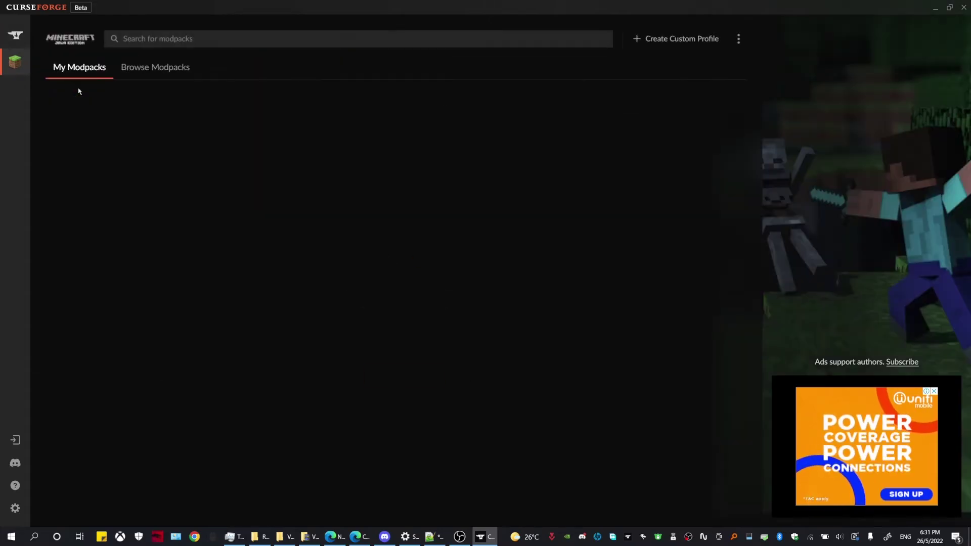
{"action": "left_click", "coordinate": [149, 73]}
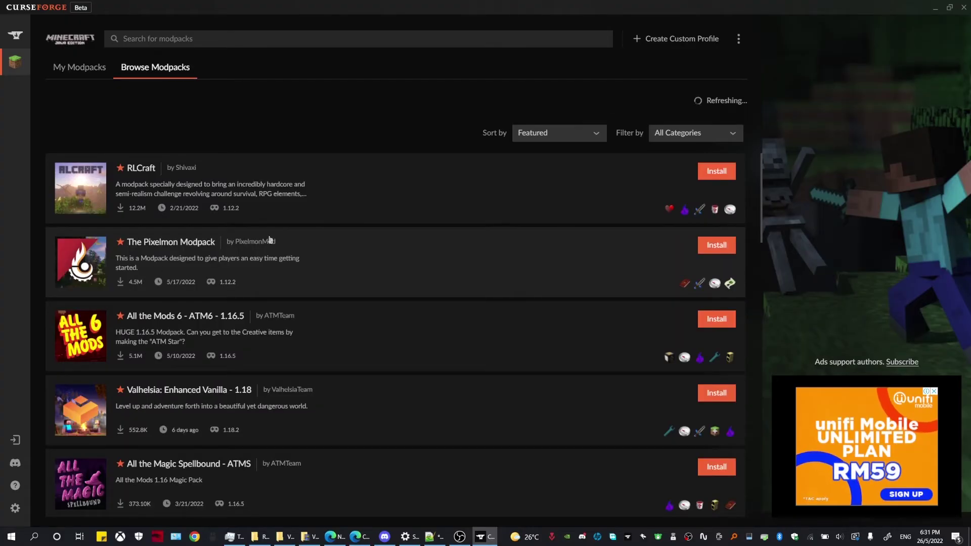
{"action": "scroll", "coordinate": [320, 196], "scroll_direction": "down", "scroll_amount": 8}
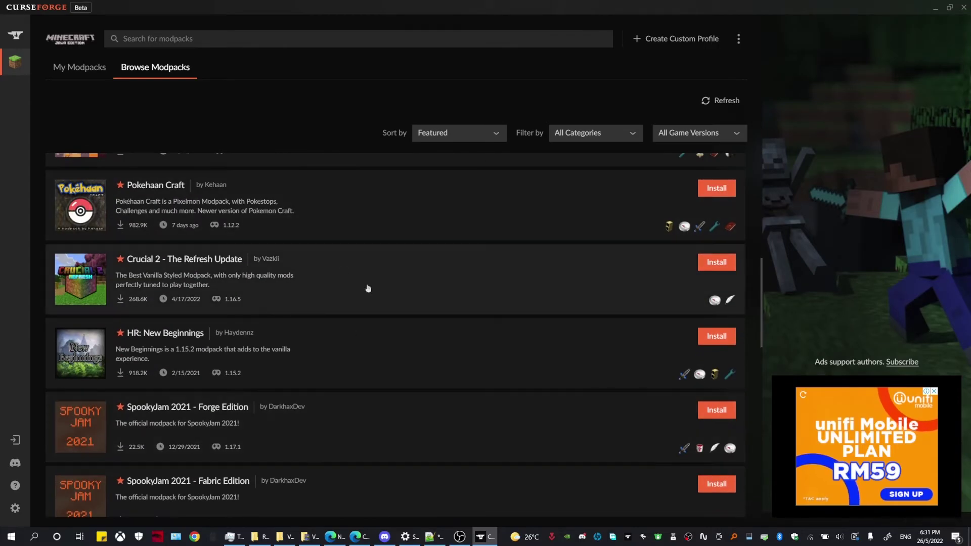
{"action": "scroll", "coordinate": [373, 288], "scroll_direction": "up", "scroll_amount": 5}
{"action": "scroll", "coordinate": [374, 289], "scroll_direction": "up", "scroll_amount": 2}
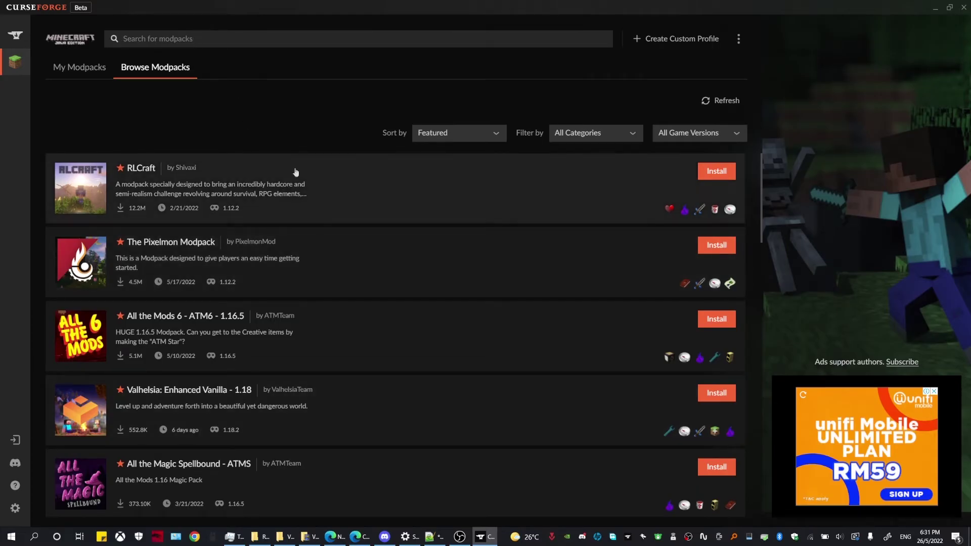
- Search 'crucial 2', install Crucial 2 - The Refresh Update 1.4.3, and view My Modpacks
{"action": "type", "text": "crucial 2"}
{"action": "key", "text": "Return"}
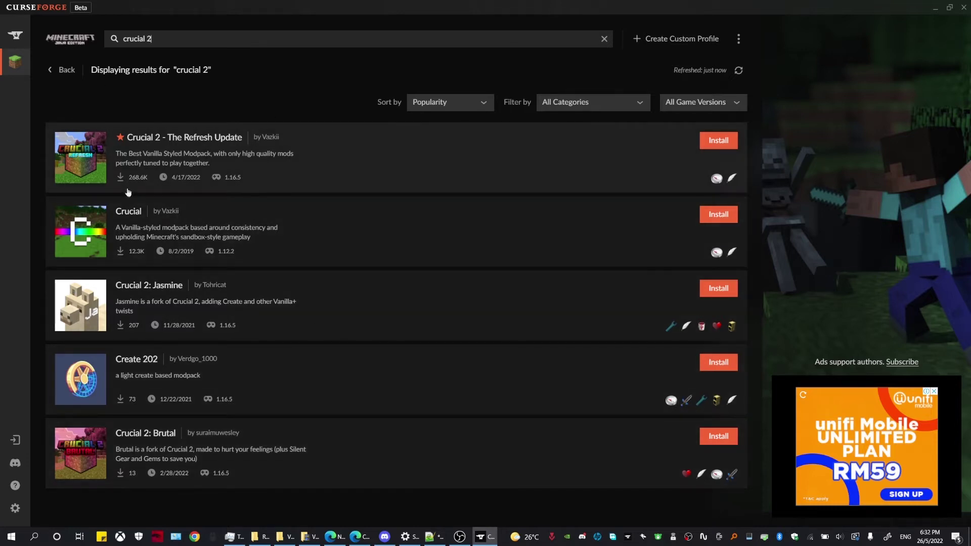
{"action": "left_click", "coordinate": [156, 144]}
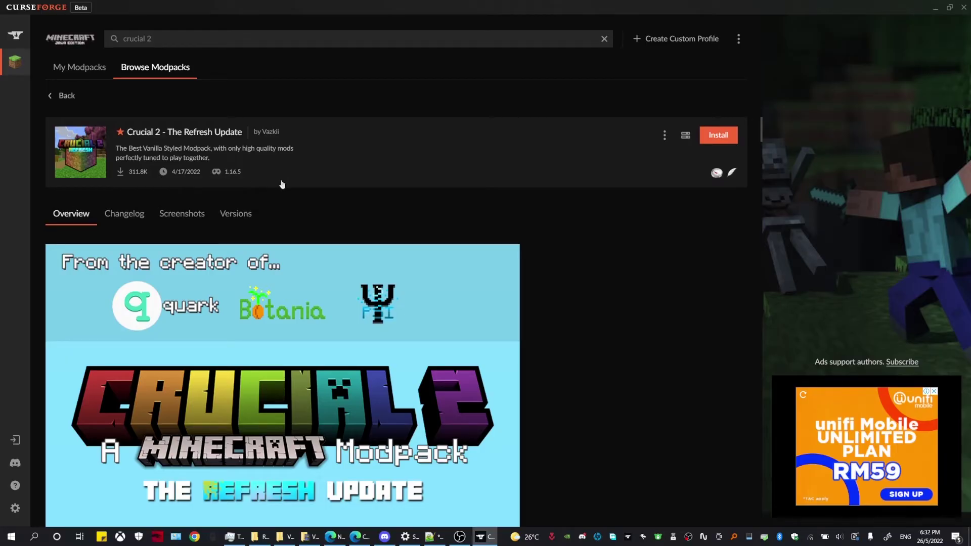
{"action": "left_click", "coordinate": [718, 131]}
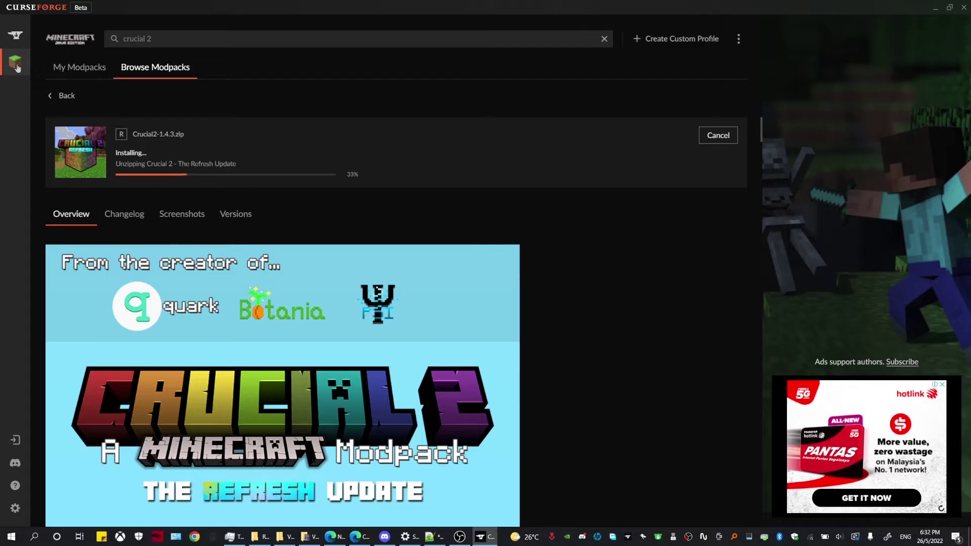
{"action": "left_click", "coordinate": [15, 62]}
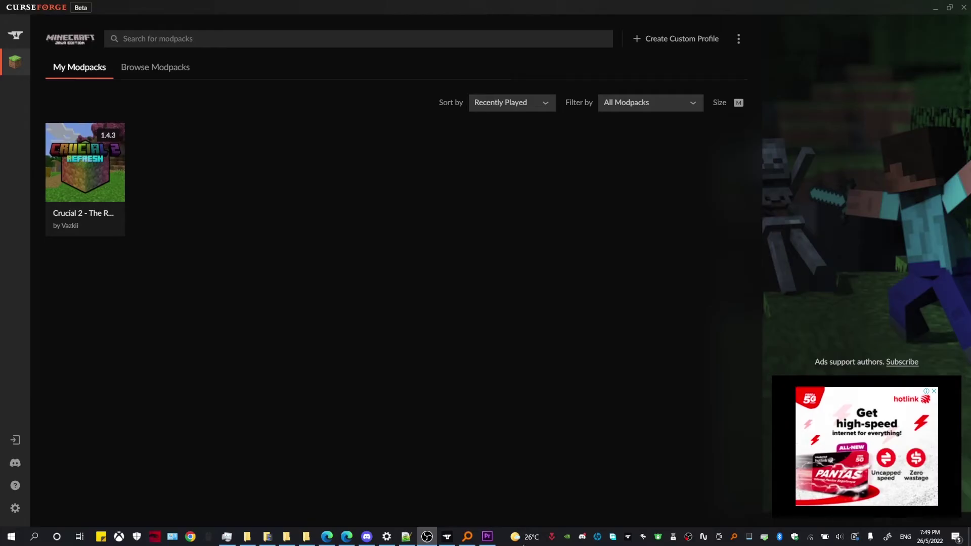
- Open the Crucial 2 profile, showing 139 mods on Forge 36.2.33 for Minecraft 1.16.5
{"action": "mouse_move", "coordinate": [91, 160]}
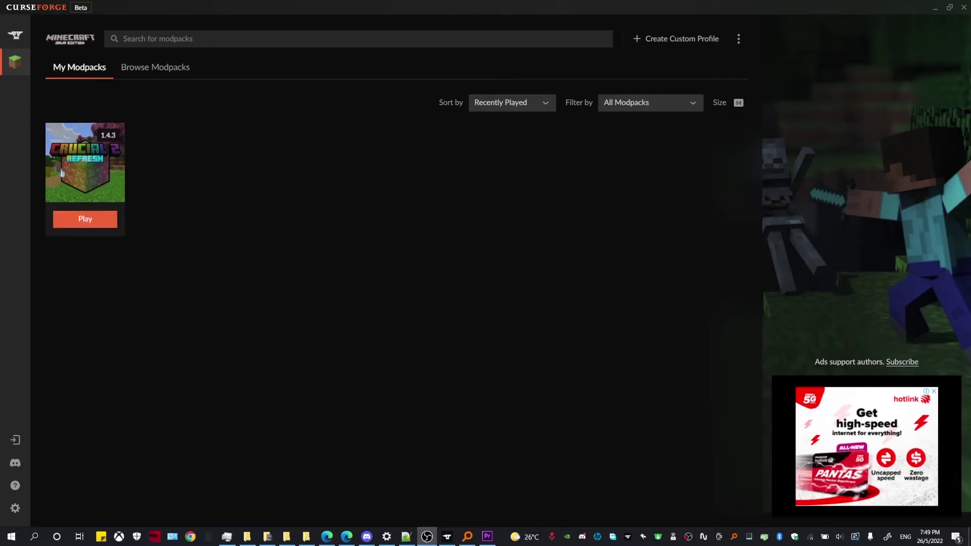
{"action": "left_click", "coordinate": [61, 171]}
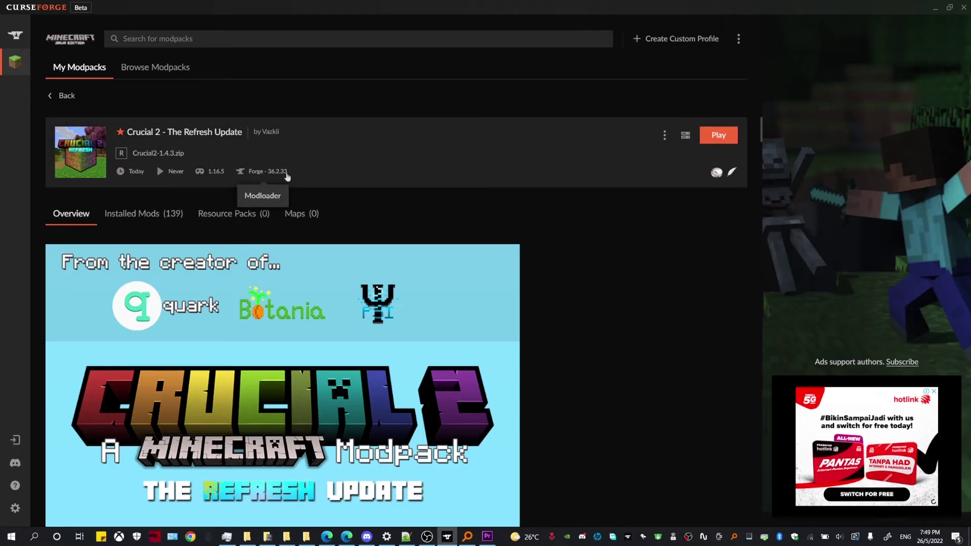
{"action": "left_click", "coordinate": [352, 531]}
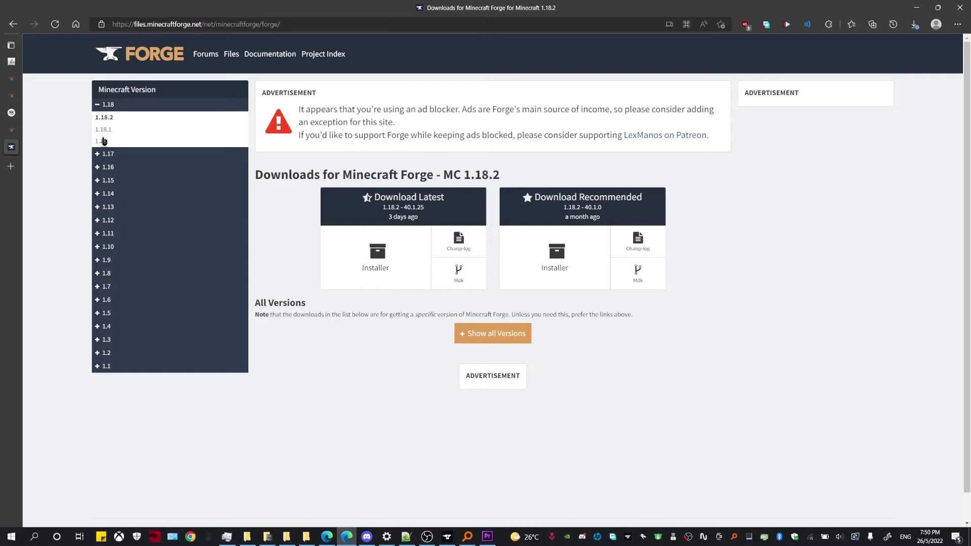
- Find Forge 36.2.33 among all 1.16.5 builds and download its installer
{"action": "left_click", "coordinate": [98, 169]}
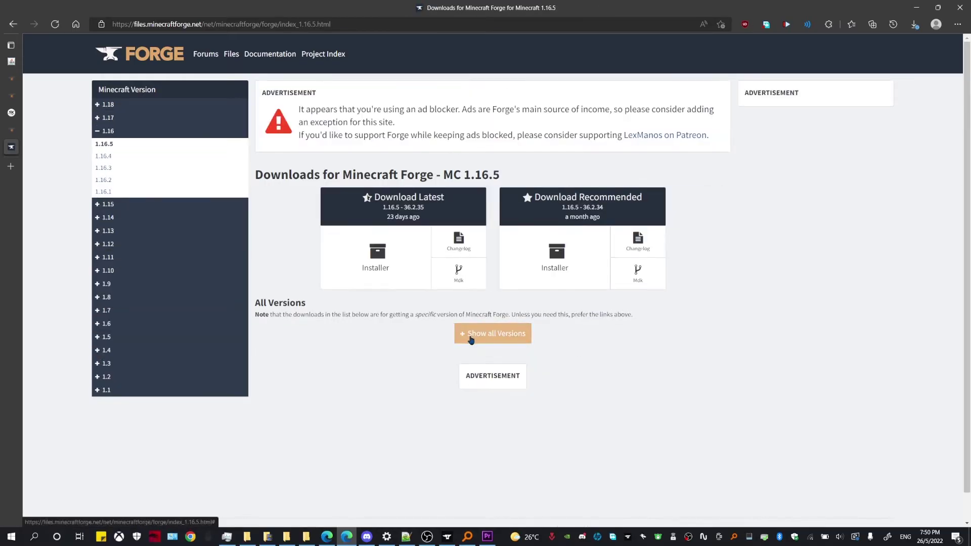
{"action": "left_click", "coordinate": [471, 340]}
{"action": "scroll", "coordinate": [401, 297], "scroll_direction": "down", "scroll_amount": 3}
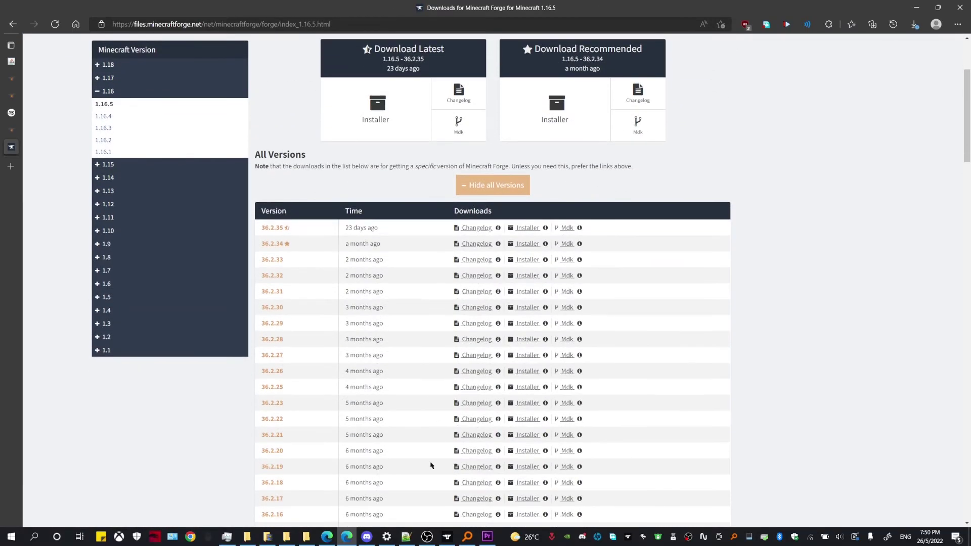
{"action": "left_click", "coordinate": [448, 538]}
{"action": "left_click_drag", "start_coordinate": [264, 259], "coordinate": [275, 268]}
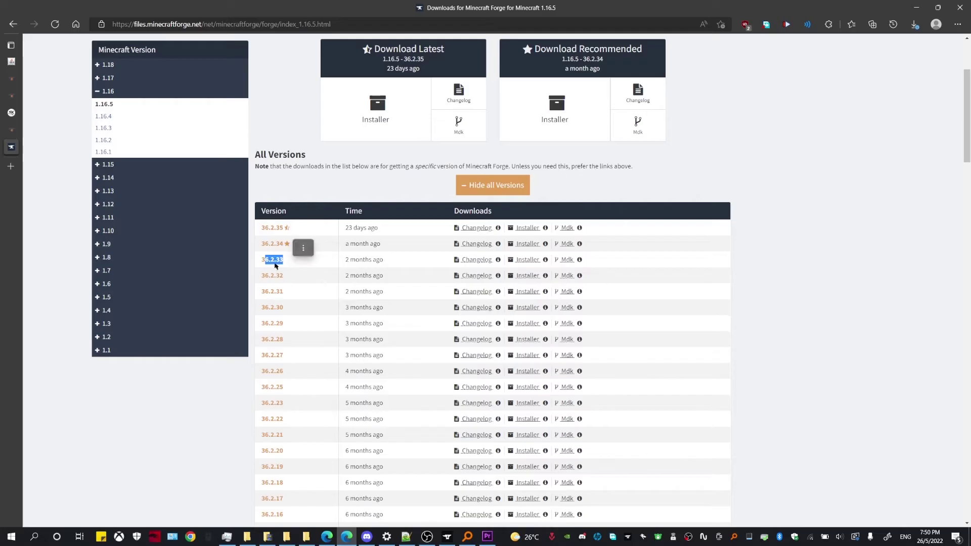
{"action": "scroll", "coordinate": [281, 322], "scroll_direction": "up", "scroll_amount": 1}
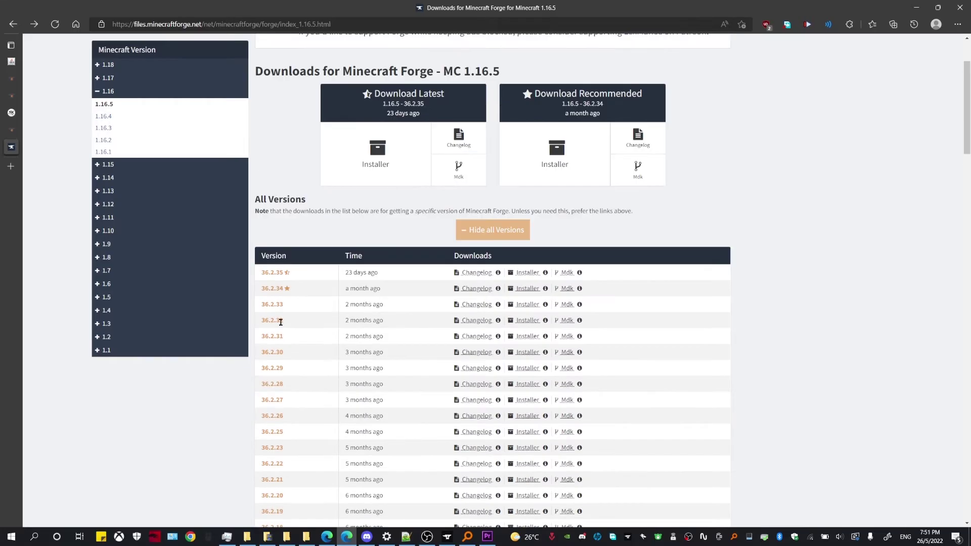
{"action": "left_click", "coordinate": [524, 305]}
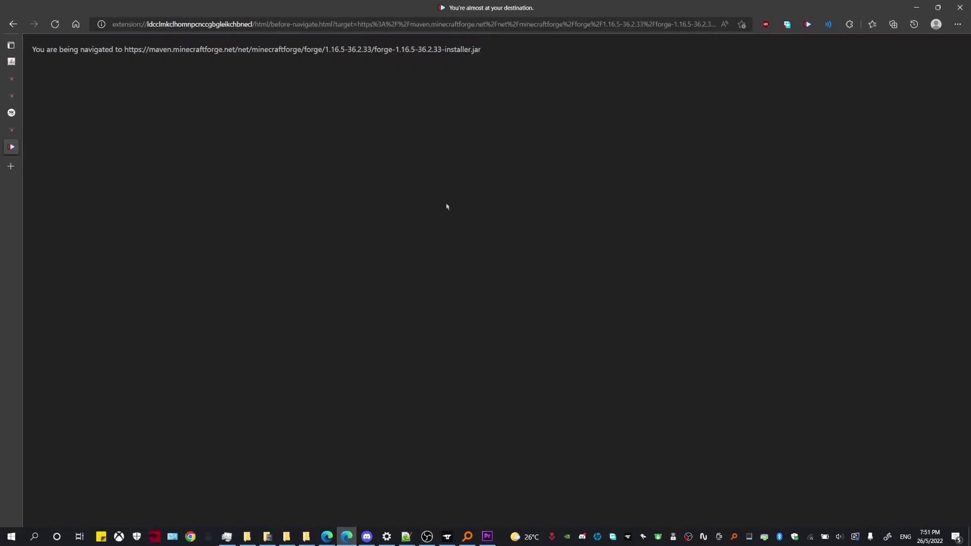
- Save forge-1.16.5-36.2.33-installer.jar to the Desktop folder
{"action": "left_click", "coordinate": [854, 73]}
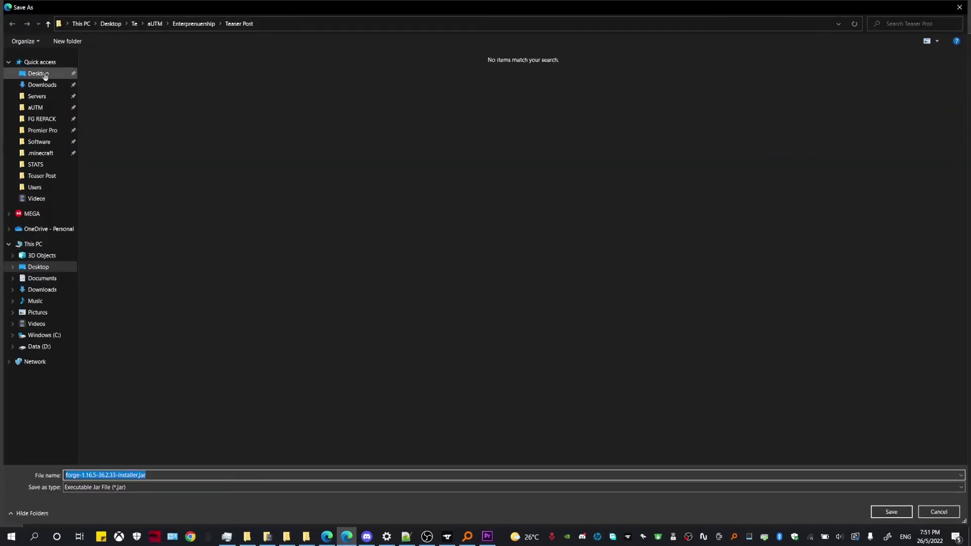
{"action": "left_click", "coordinate": [45, 76]}
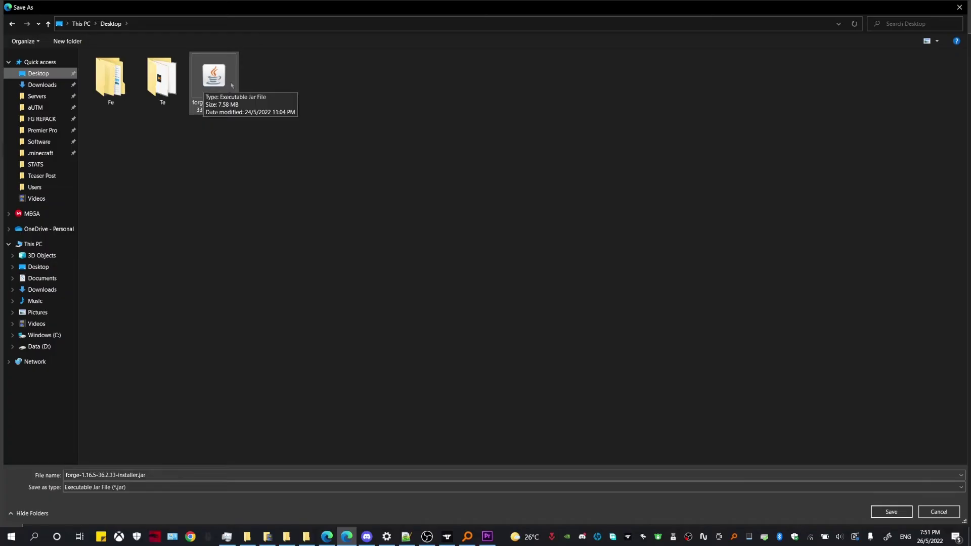
{"action": "left_click", "coordinate": [941, 516]}
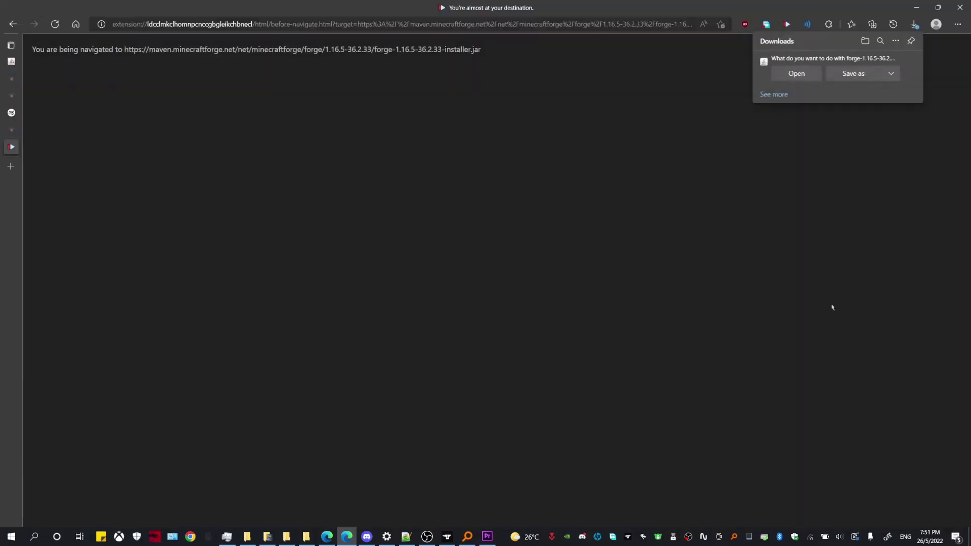
- Launch the desktop Forge 1.16.5-36.2.33 installer with Install client selected
{"action": "left_click", "coordinate": [917, 7]}
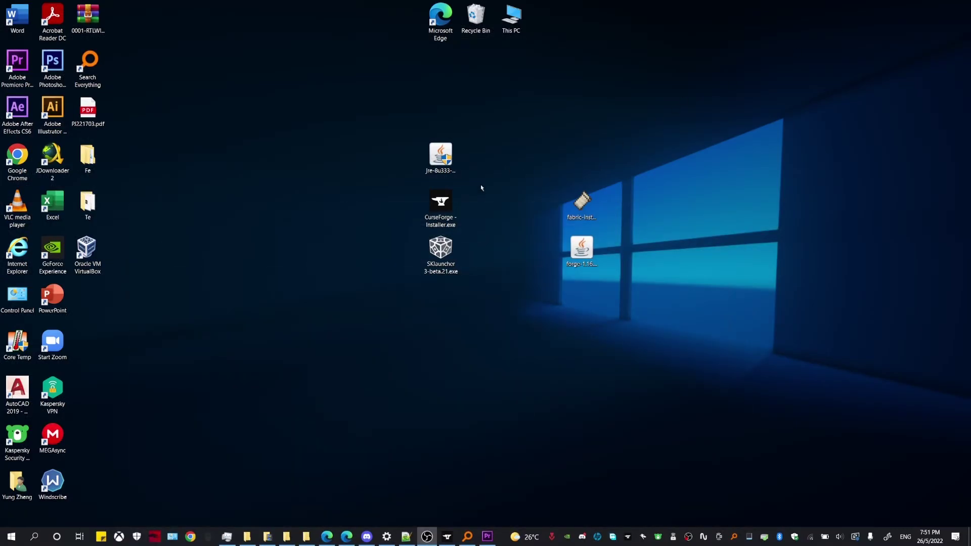
{"action": "left_click", "coordinate": [590, 252]}
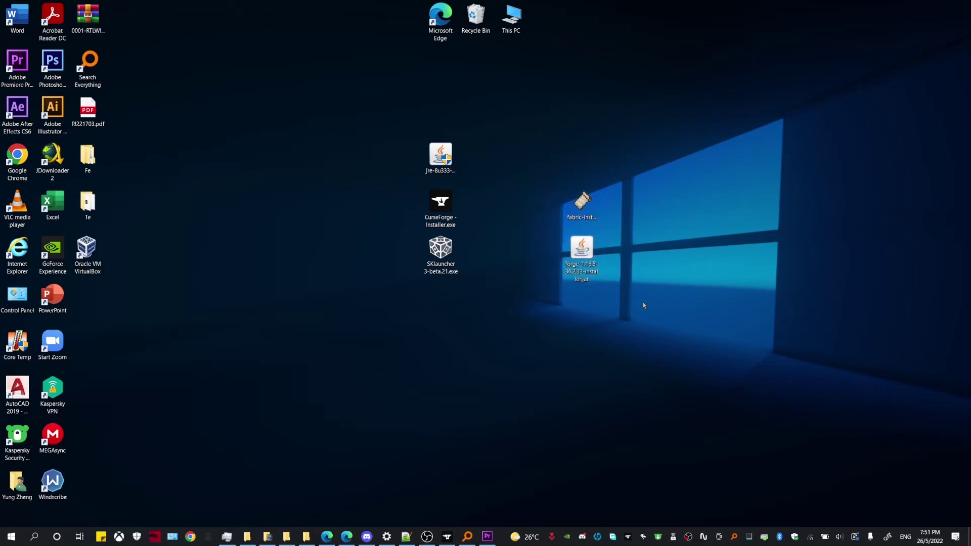
{"action": "double_click", "coordinate": [574, 248]}
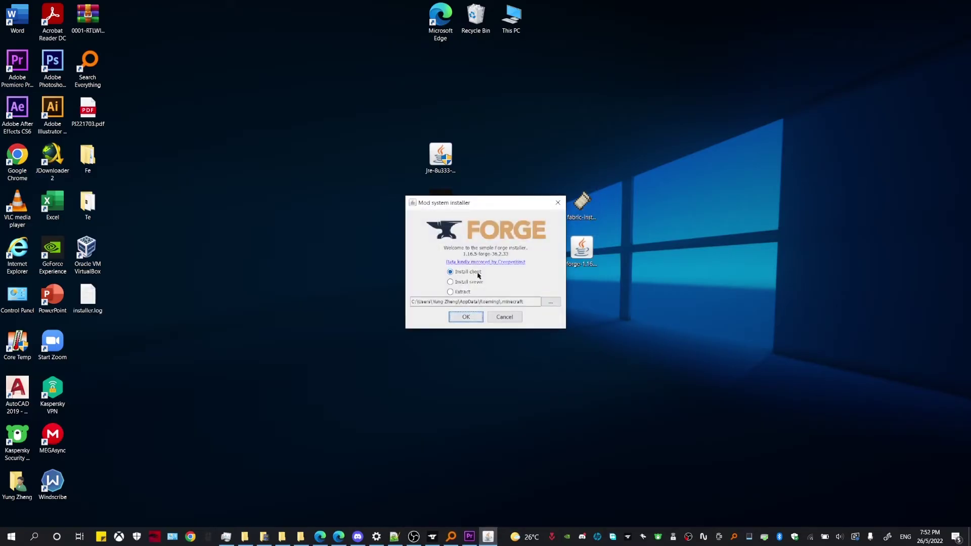
{"action": "left_click", "coordinate": [452, 272]}
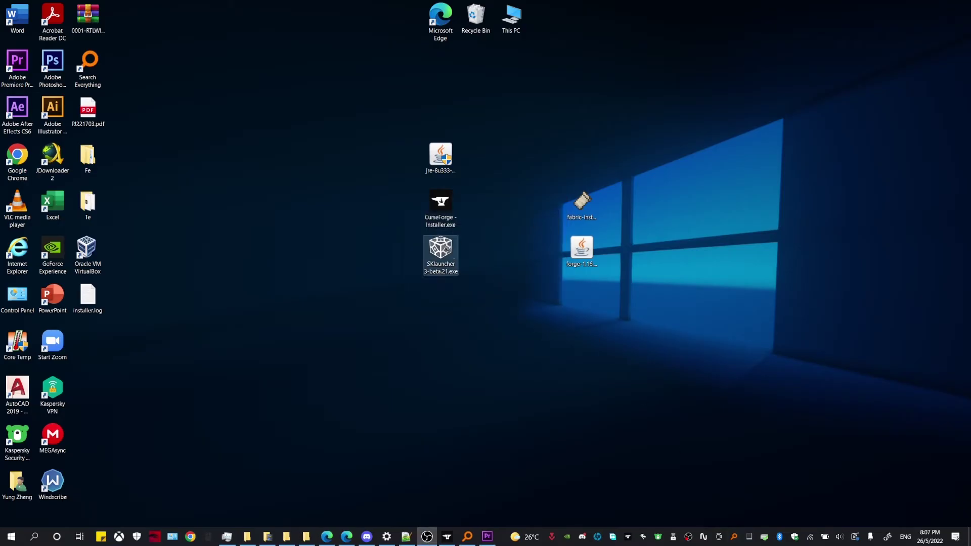
- Launch SKlauncher from the desktop, opening its profiles like 1.16.5 Better MC and 1.18.2 Fabric
{"action": "double_click", "coordinate": [441, 255]}
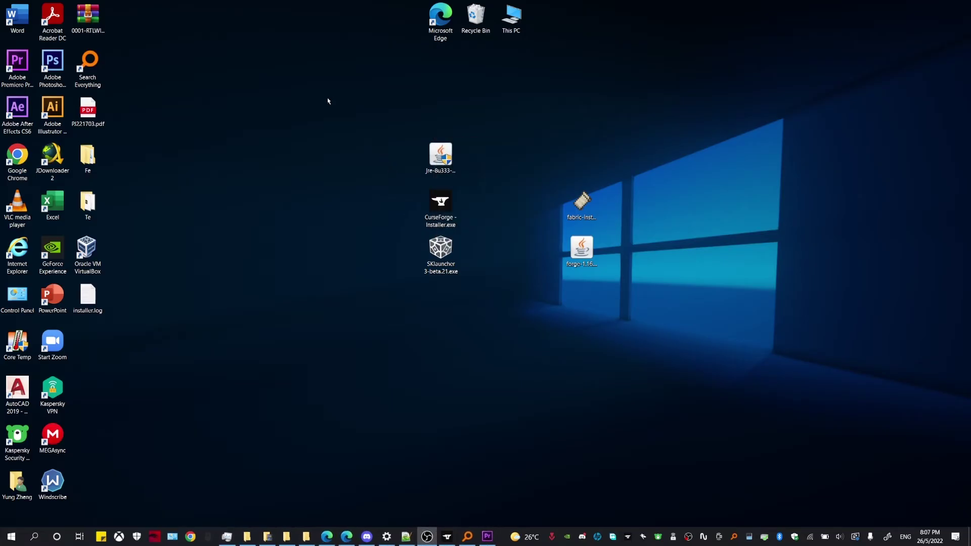
{"action": "left_click_drag", "start_coordinate": [300, 86], "coordinate": [770, 415]}
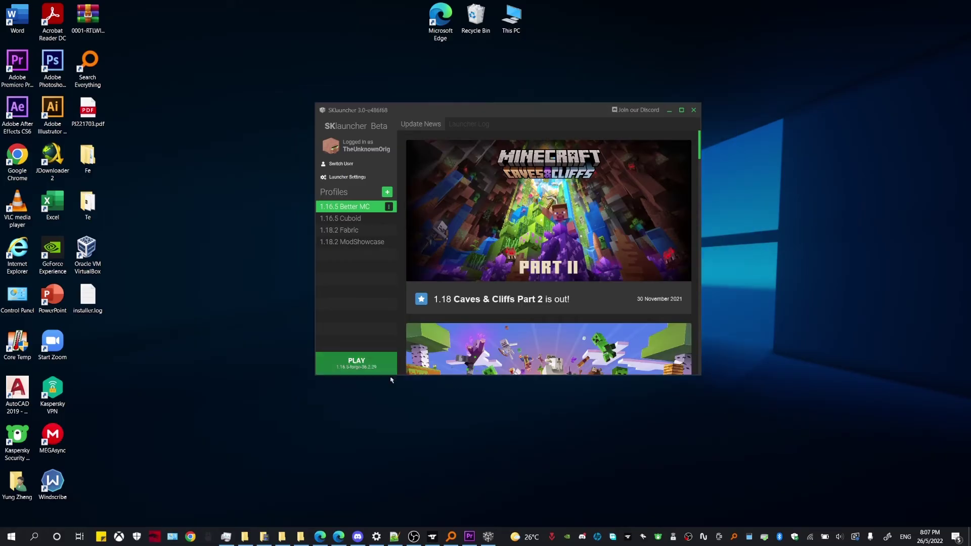
- Open the Crucial 2 modpack's folder on disk from CurseForge's My Modpacks list
{"action": "left_click", "coordinate": [433, 537]}
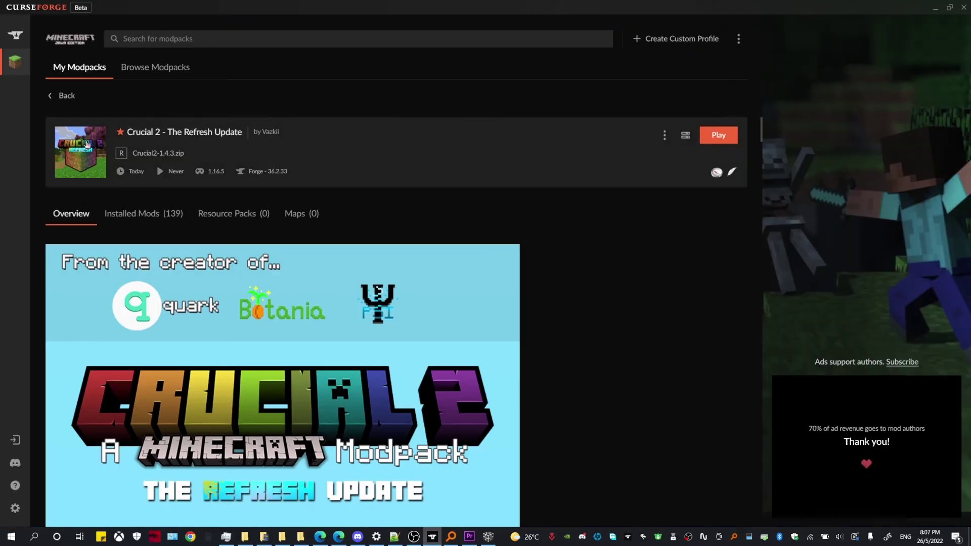
{"action": "left_click", "coordinate": [20, 68]}
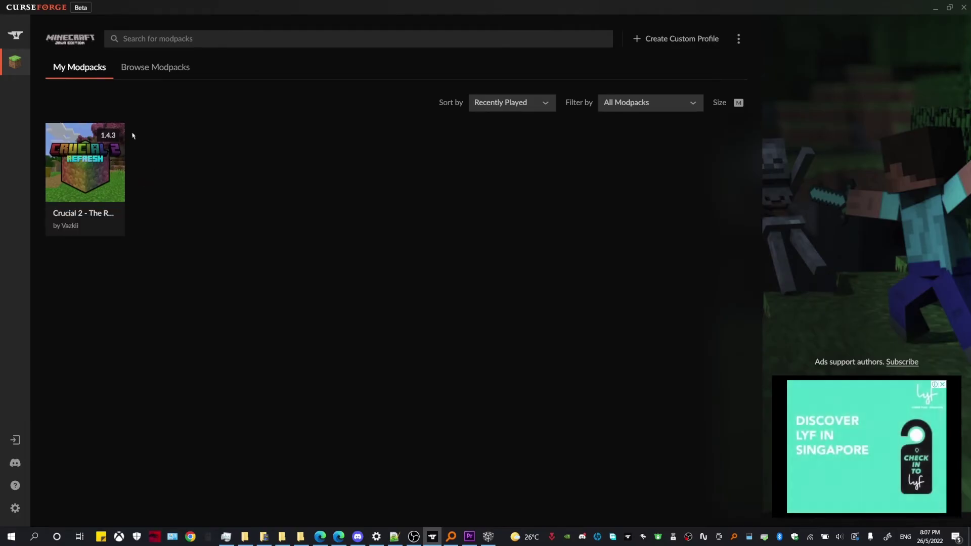
{"action": "right_click", "coordinate": [92, 159]}
{"action": "left_click", "coordinate": [160, 238]}
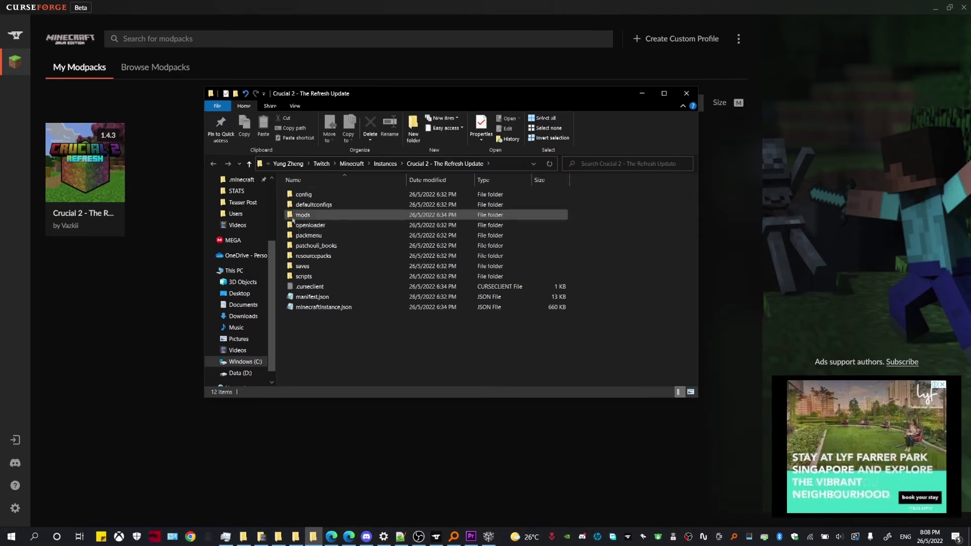
- Look inside the Crucial 2 instance's mods folder, then return to the modpack folder
{"action": "left_click_drag", "start_coordinate": [399, 357], "coordinate": [384, 328]}
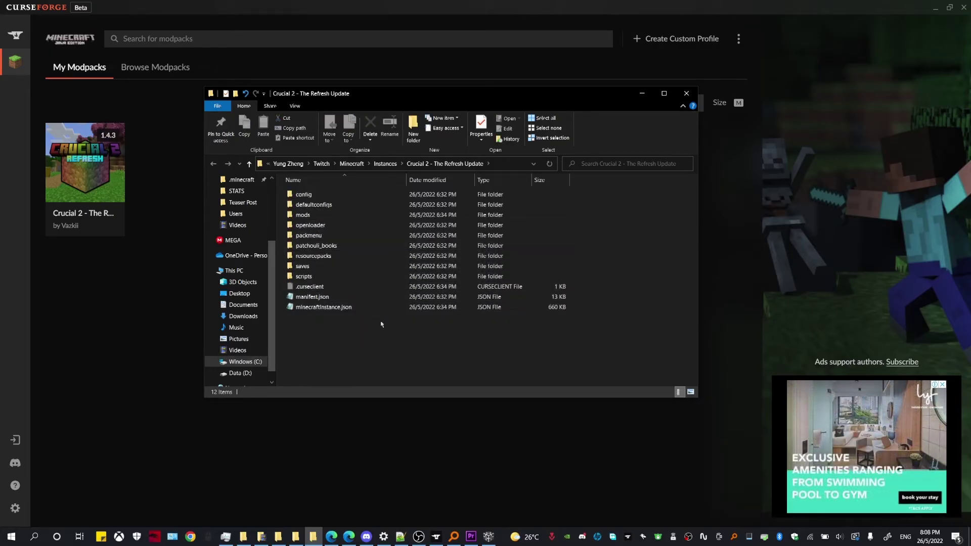
{"action": "double_click", "coordinate": [336, 217]}
{"action": "key", "text": "alt+Left"}
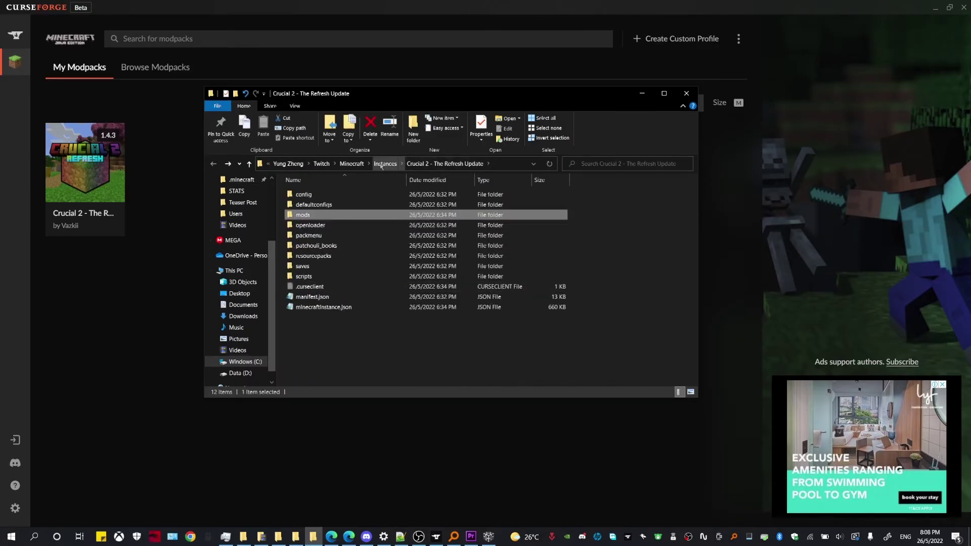
- Copy the Crucial 2 - The Refresh Update folder from Instances and reveal its full path
{"action": "left_click", "coordinate": [386, 164]}
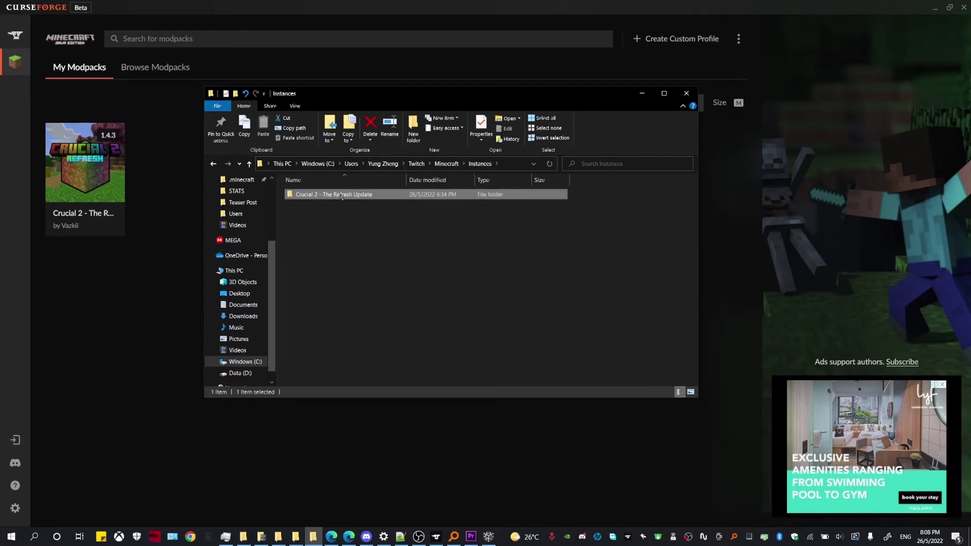
{"action": "right_click", "coordinate": [342, 196]}
{"action": "left_click", "coordinate": [356, 470]}
{"action": "left_click", "coordinate": [332, 225]}
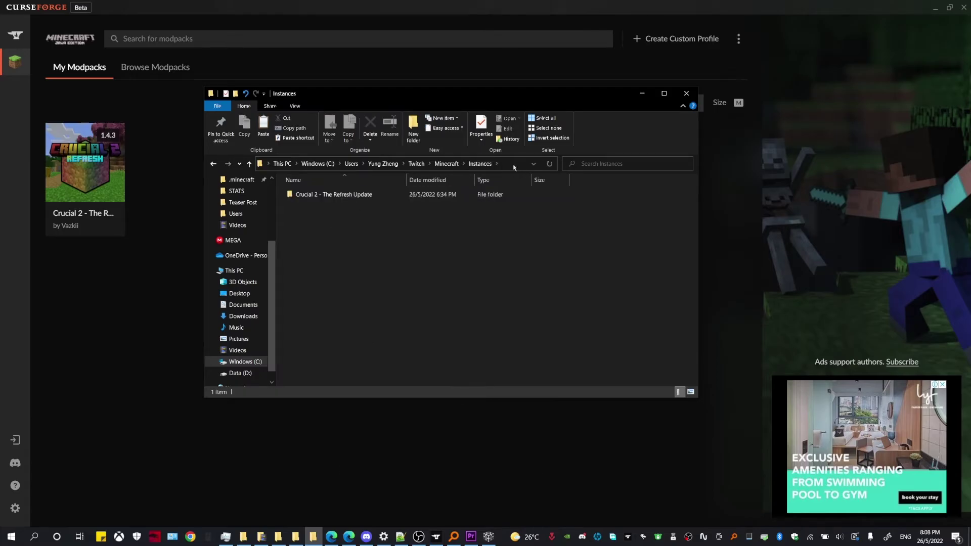
{"action": "left_click", "coordinate": [478, 164]}
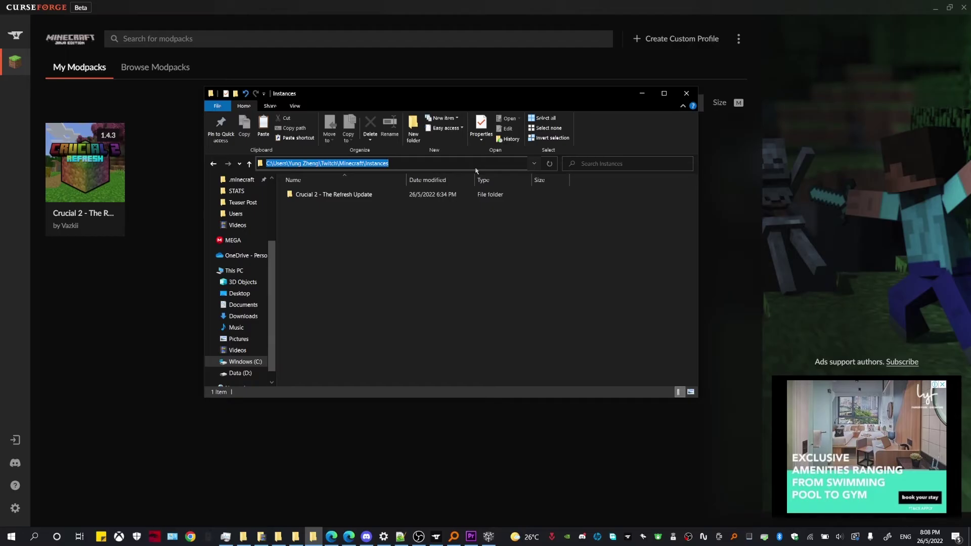
- Navigate to %appdata%\.minecraft\Modpacks, showing its three existing modpack folders
{"action": "type", "text": "%ap"}
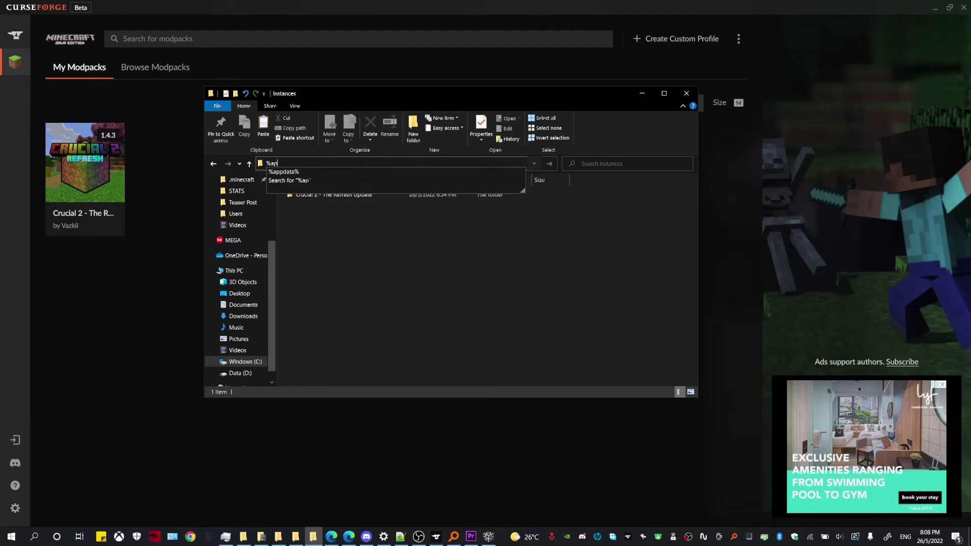
{"action": "type", "text": "pdata%"}
{"action": "key", "text": "Return"}
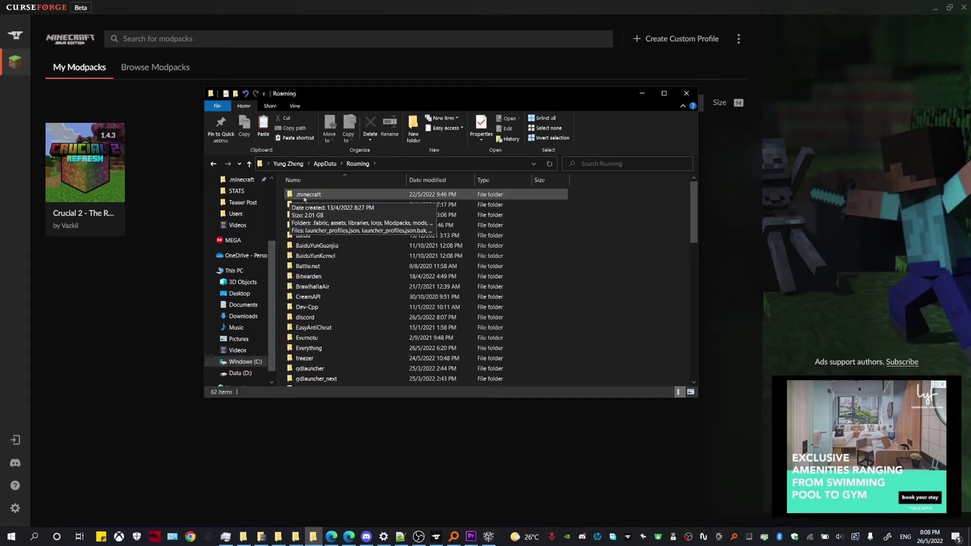
{"action": "double_click", "coordinate": [347, 197]}
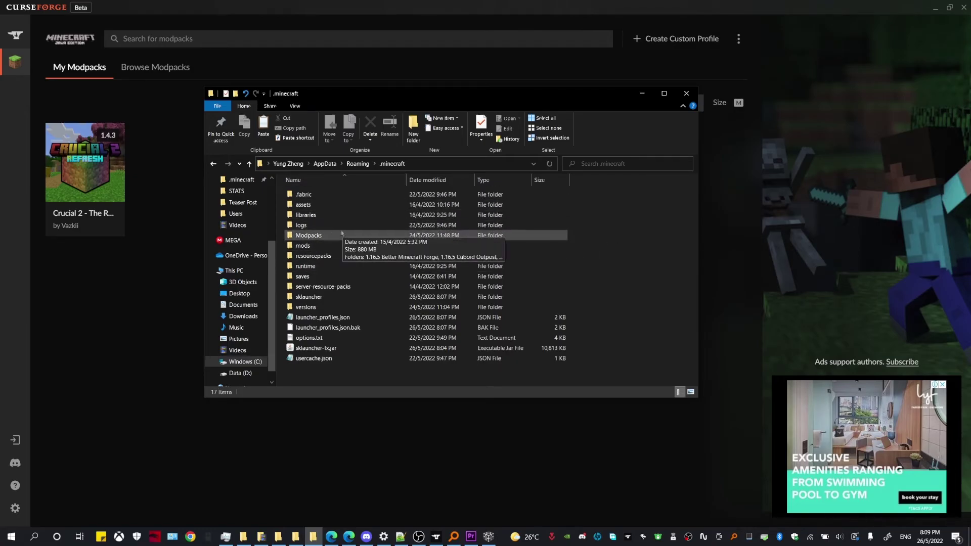
{"action": "left_click", "coordinate": [308, 236]}
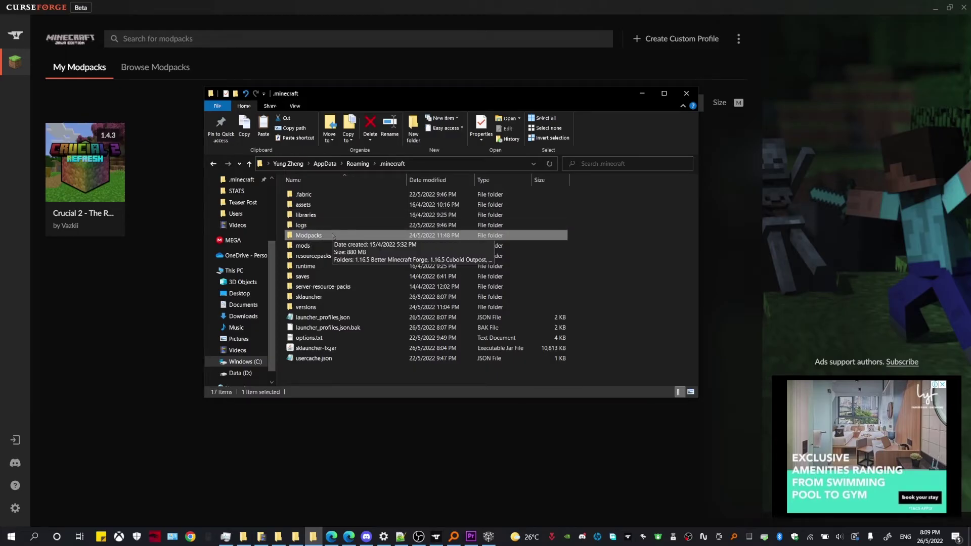
{"action": "double_click", "coordinate": [332, 235]}
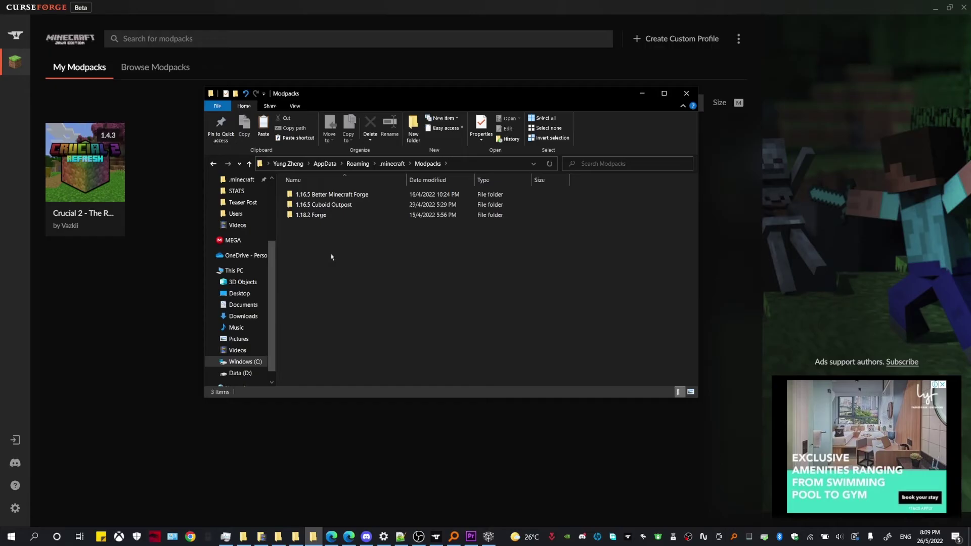
{"action": "mouse_move", "coordinate": [332, 257]}
{"action": "left_mouse_down"}
{"action": "mouse_move", "coordinate": [329, 196]}
{"action": "mouse_move", "coordinate": [325, 220]}
{"action": "mouse_move", "coordinate": [331, 195]}
{"action": "mouse_move", "coordinate": [340, 216]}
{"action": "mouse_move", "coordinate": [347, 194]}
{"action": "mouse_move", "coordinate": [342, 247]}
{"action": "left_mouse_up"}
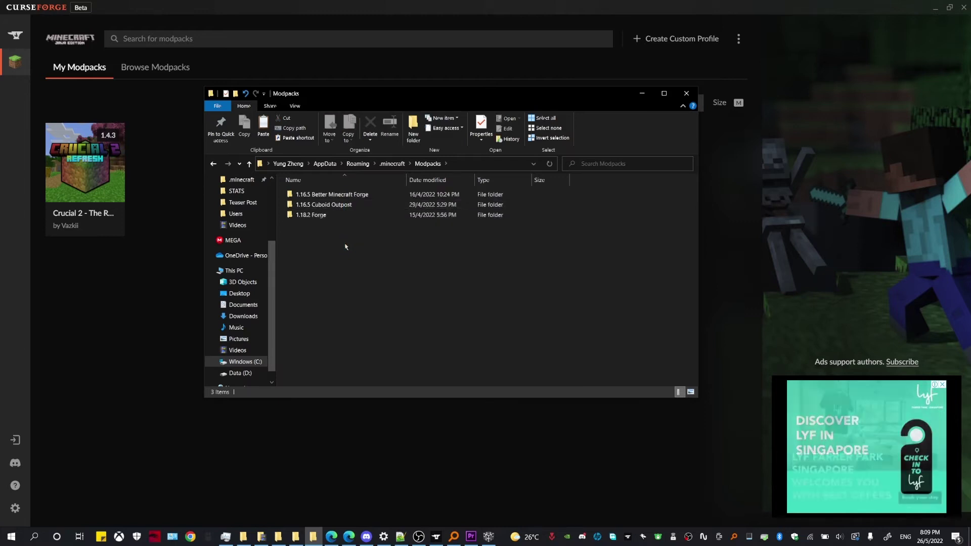
{"action": "right_click", "coordinate": [343, 247]}
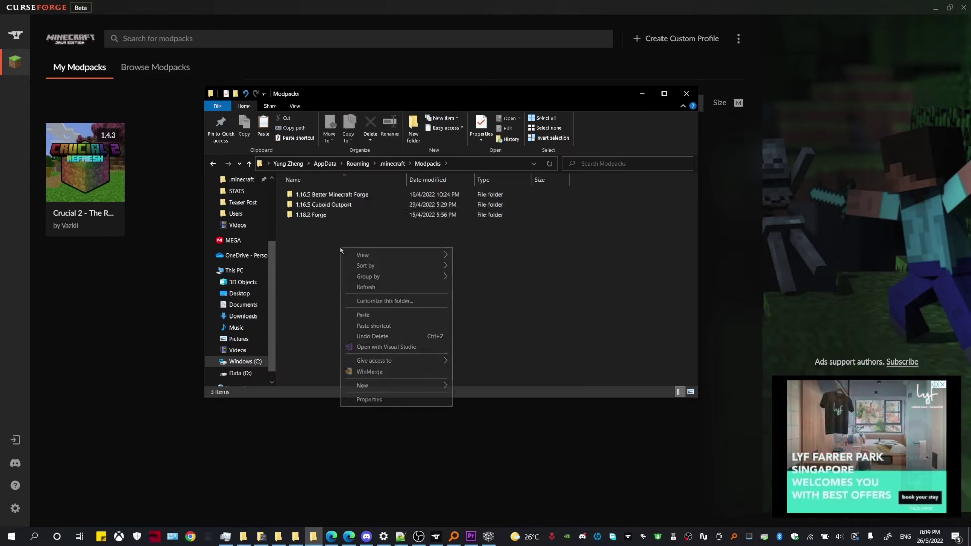
- Paste the Crucial 2 folder (2,555 items) into Modpacks and let the copy finish
{"action": "left_click", "coordinate": [387, 316]}
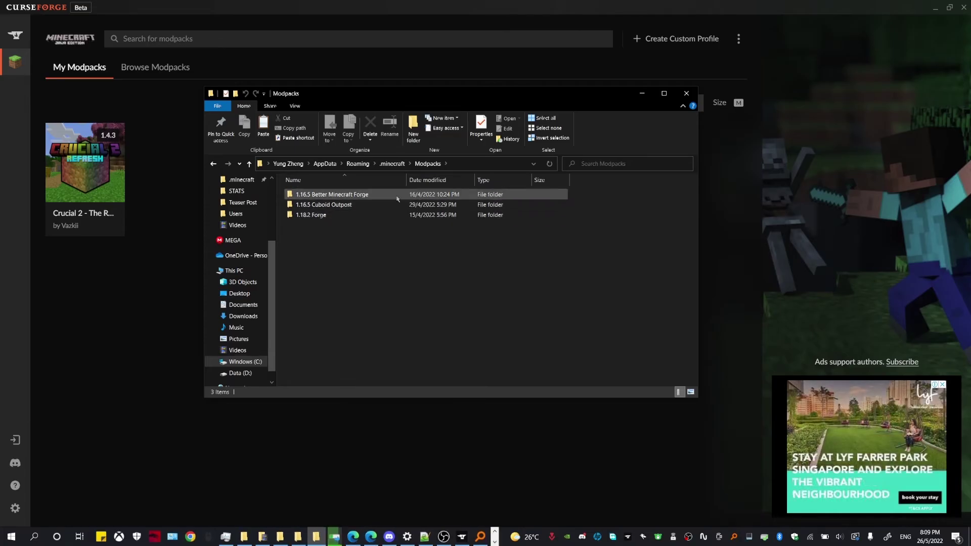
{"action": "left_click", "coordinate": [335, 536]}
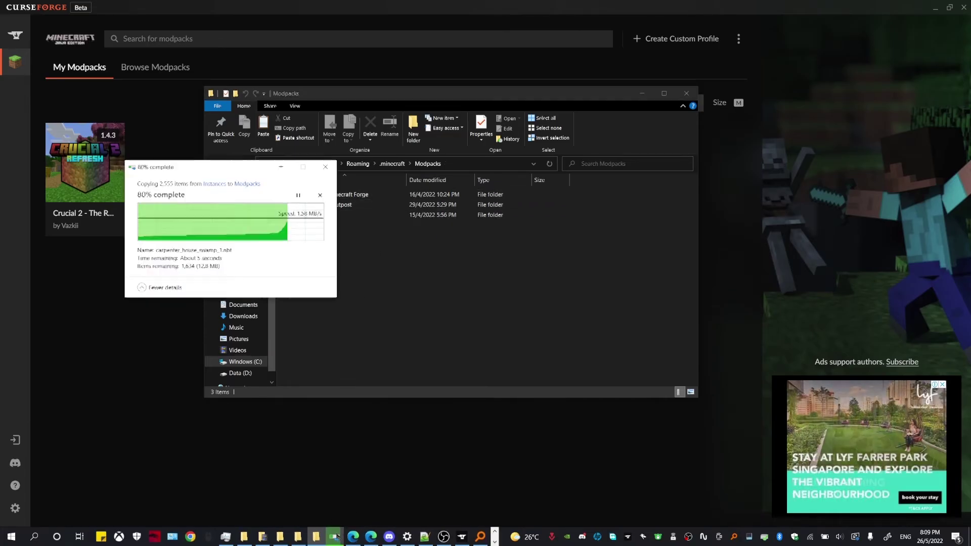
{"action": "left_click_drag", "start_coordinate": [255, 171], "coordinate": [520, 289]}
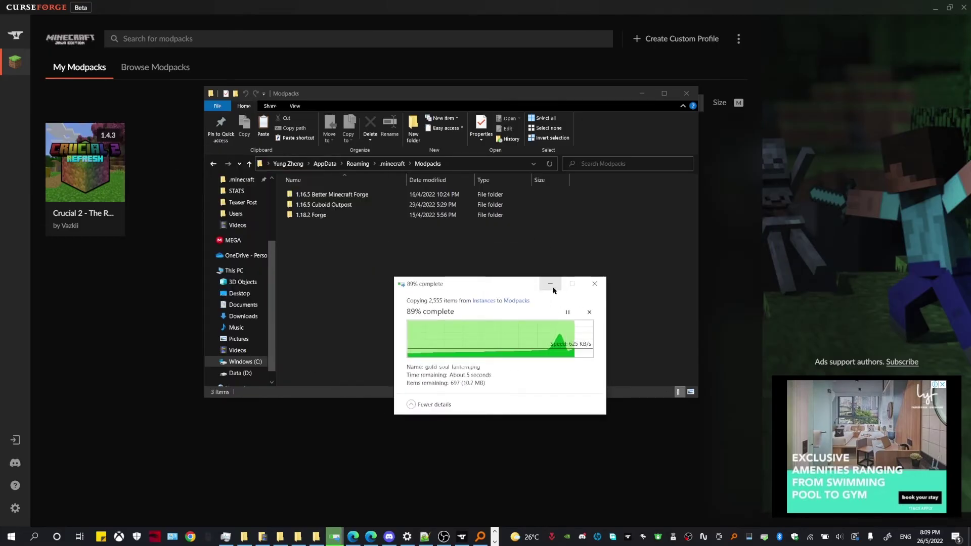
{"action": "left_click", "coordinate": [553, 290]}
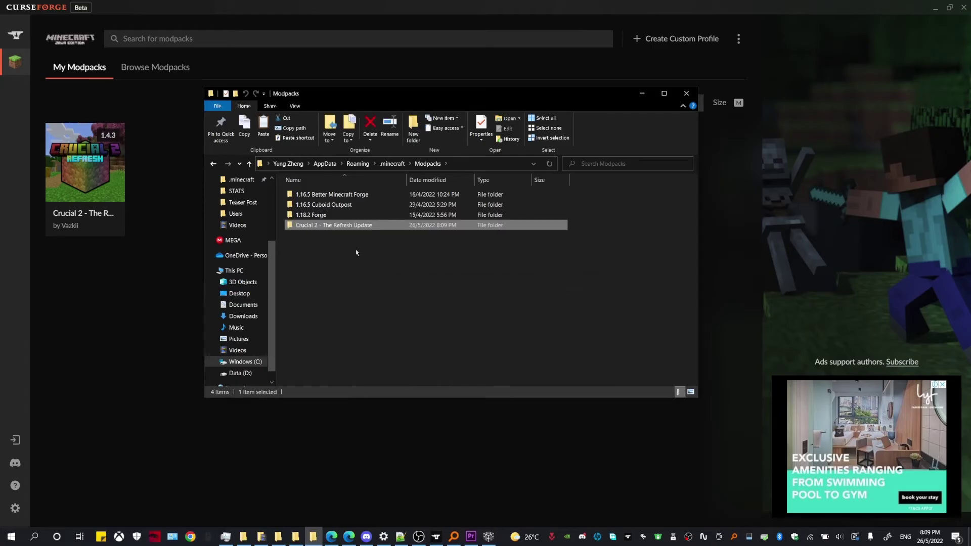
{"action": "left_click", "coordinate": [356, 253]}
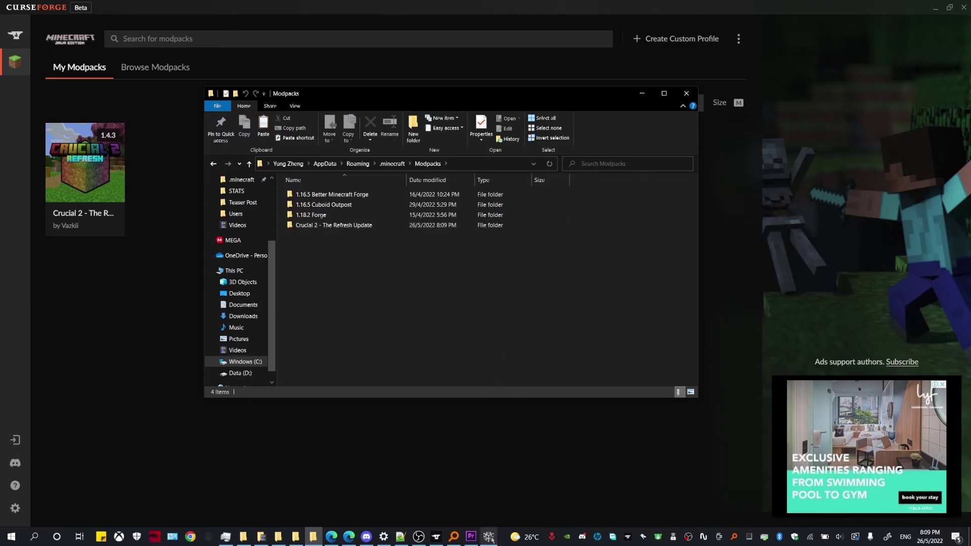
- Create a '1.16.5 Crucial 2' SKlauncher profile on version 1.16.5-forge-36.2.33
{"action": "left_click", "coordinate": [488, 536]}
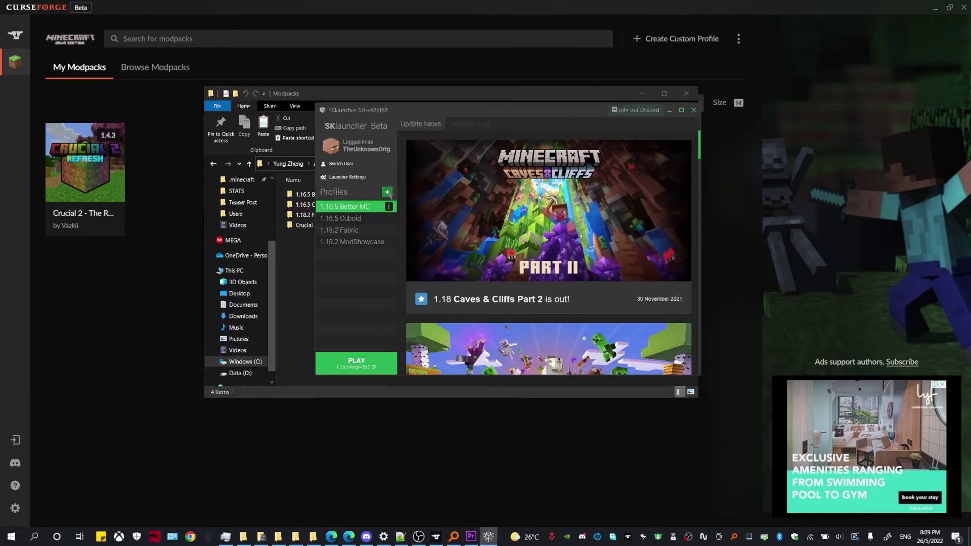
{"action": "left_click", "coordinate": [387, 195]}
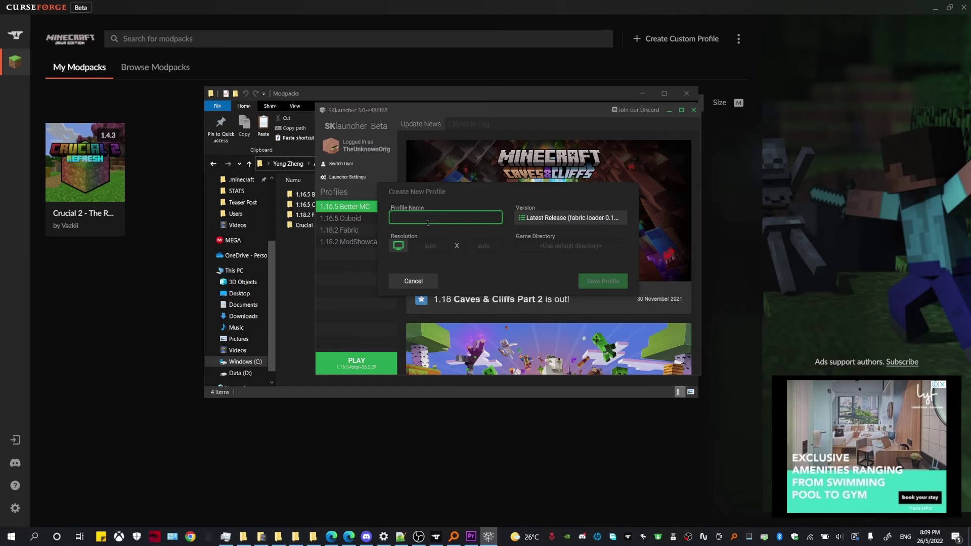
{"action": "type", "text": "1.16"}
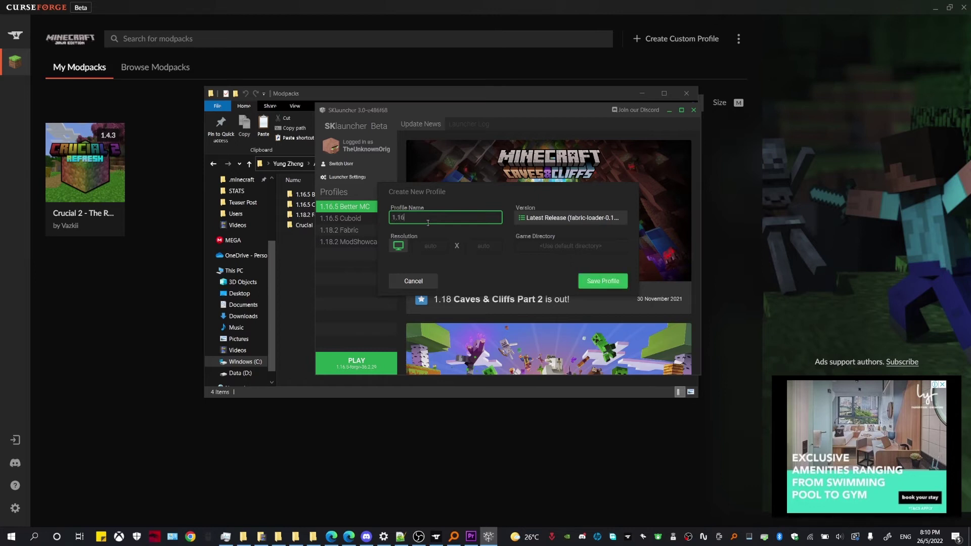
{"action": "type", "text": ".5 Crucial 2"}
{"action": "left_click", "coordinate": [521, 217]}
{"action": "mouse_move", "coordinate": [529, 233]}
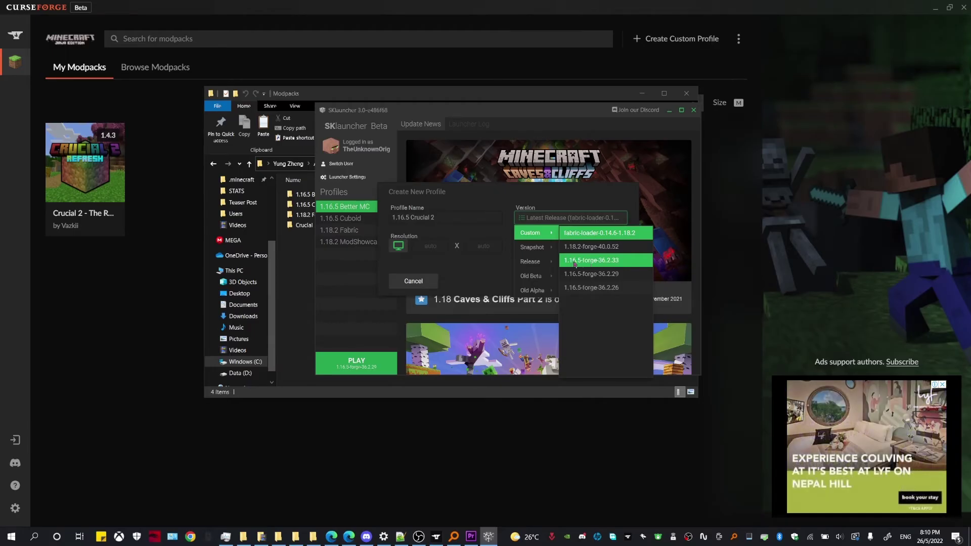
{"action": "left_click", "coordinate": [615, 262]}
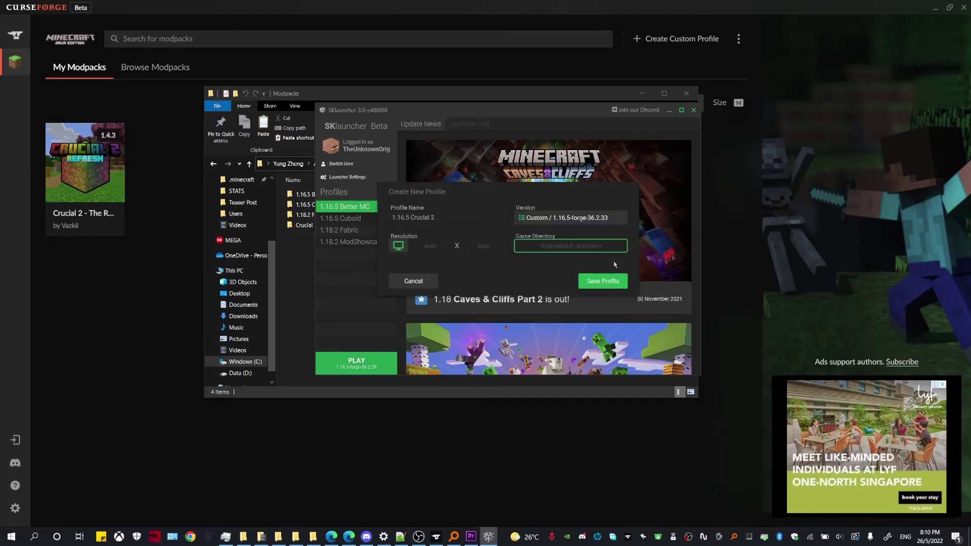
{"action": "left_click", "coordinate": [567, 245]}
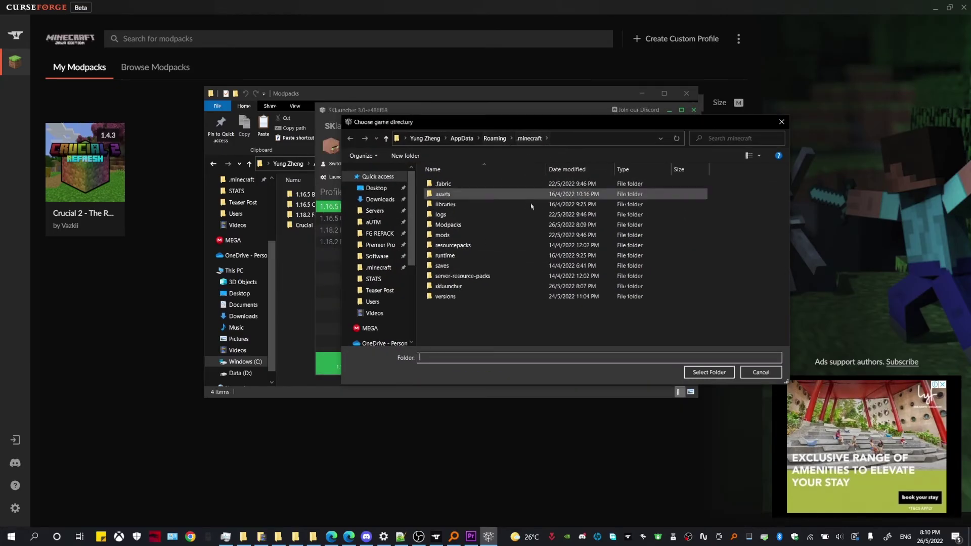
- Set the profile's game directory to Modpacks\Crucial 2 - The Refresh Update
{"action": "double_click", "coordinate": [469, 226]}
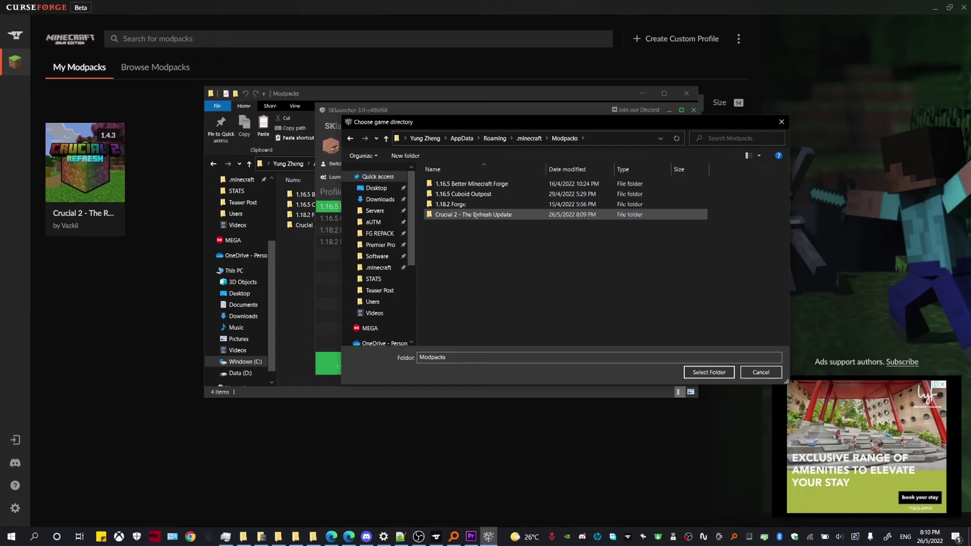
{"action": "left_click", "coordinate": [471, 215]}
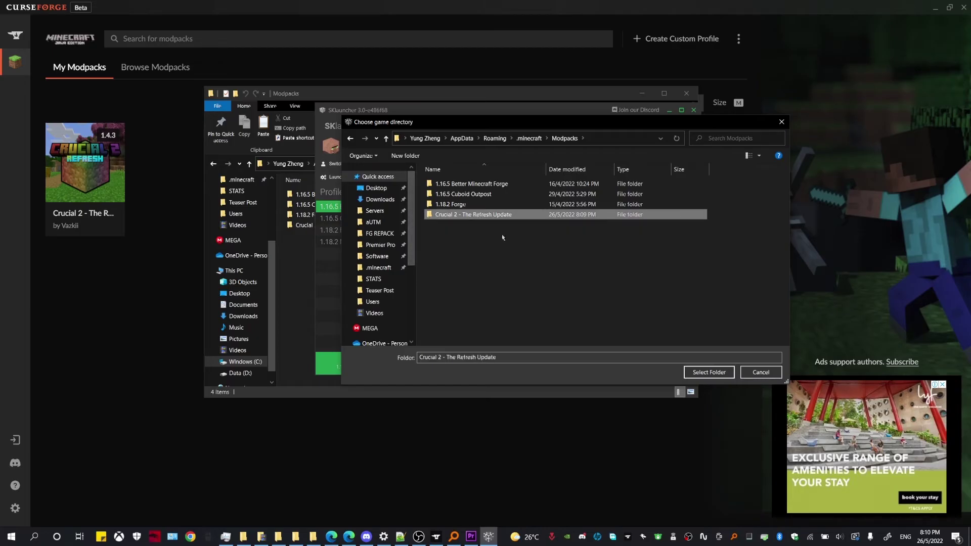
{"action": "left_click", "coordinate": [710, 373]}
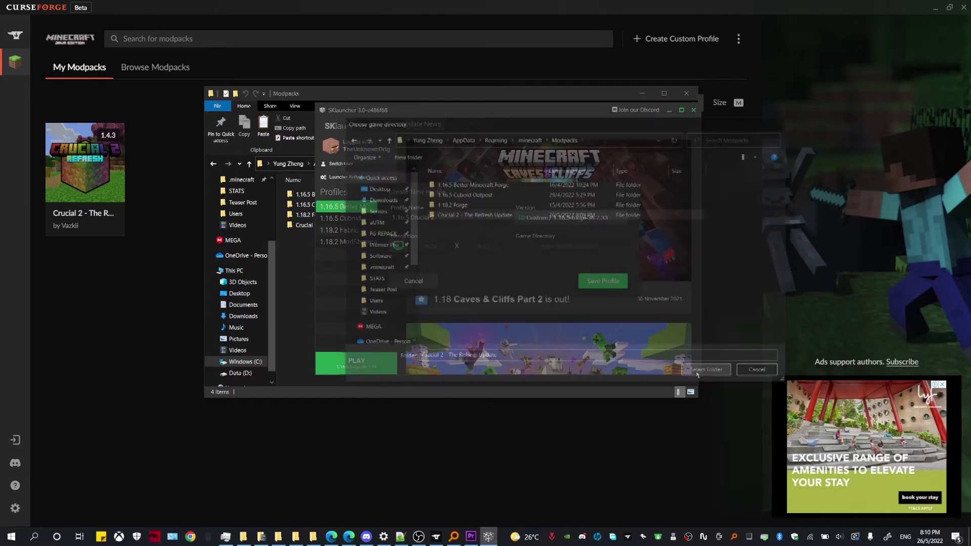
- Save the 1.16.5 Crucial 2 profile and launch it
{"action": "left_click", "coordinate": [603, 281]}
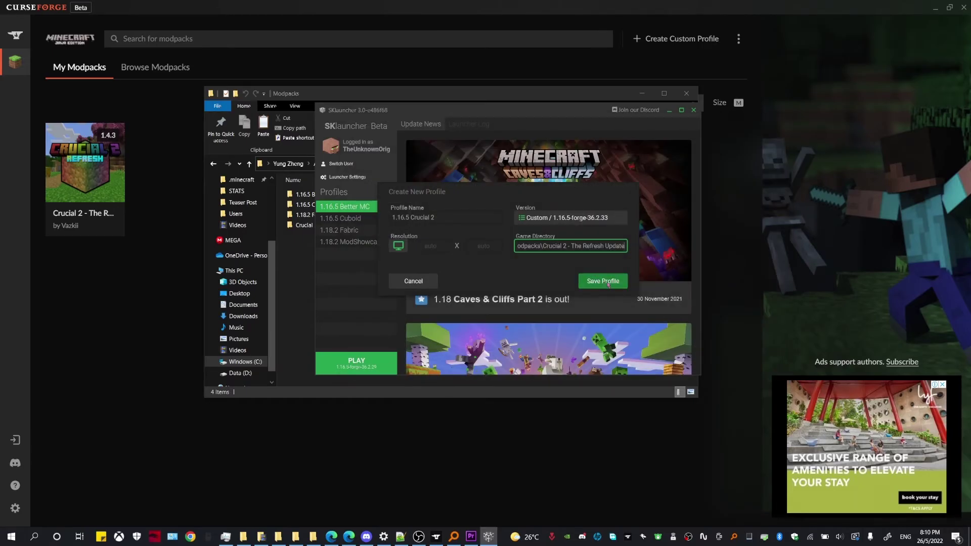
{"action": "left_click", "coordinate": [607, 282]}
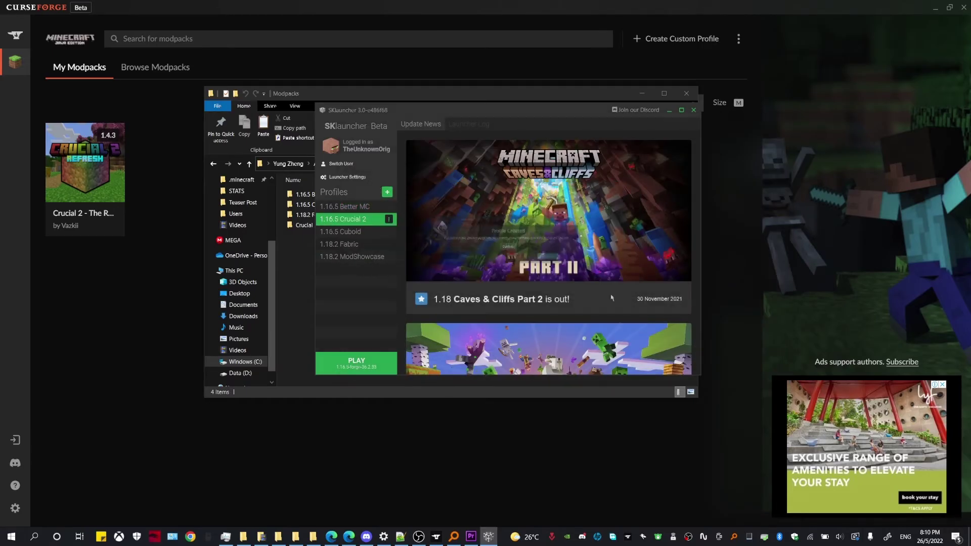
{"action": "left_click", "coordinate": [508, 251]}
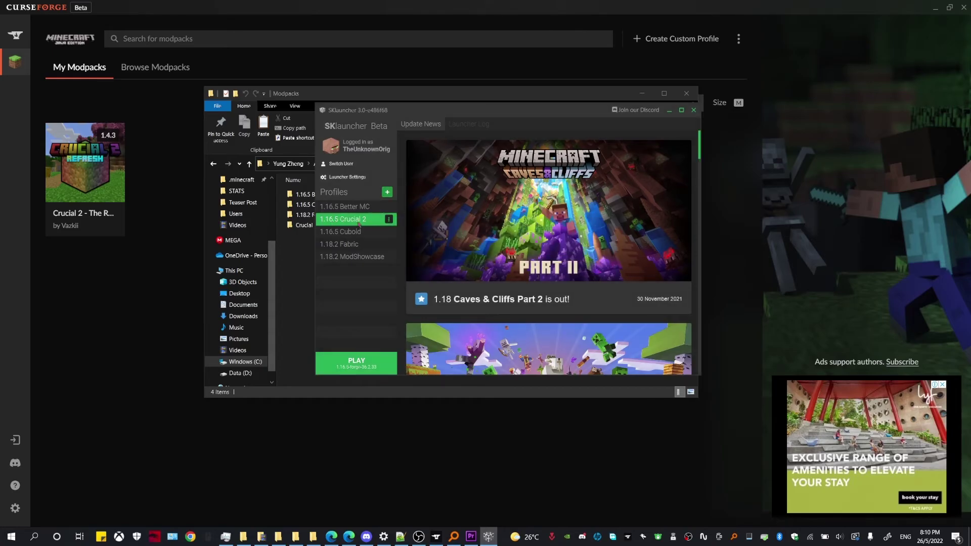
{"action": "left_click", "coordinate": [356, 362]}
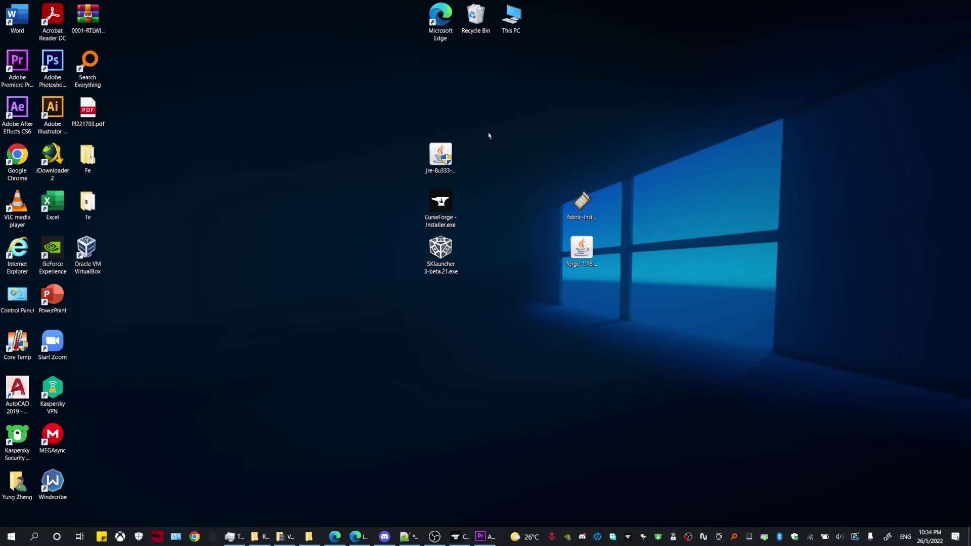
- Clear the desktop icon selection and return to CurseForge
{"action": "left_click_drag", "start_coordinate": [409, 119], "coordinate": [503, 303]}
{"action": "left_click", "coordinate": [503, 303]}
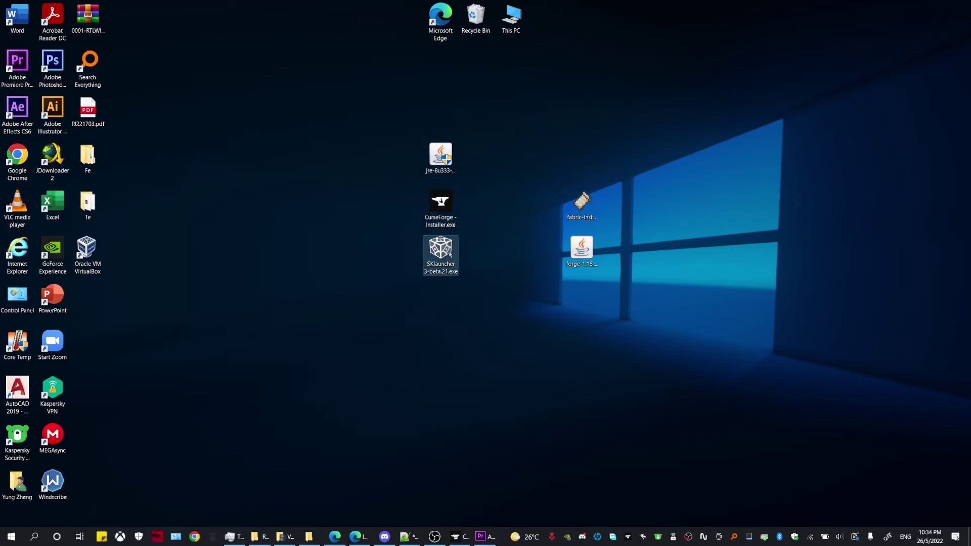
{"action": "left_click", "coordinate": [460, 537]}
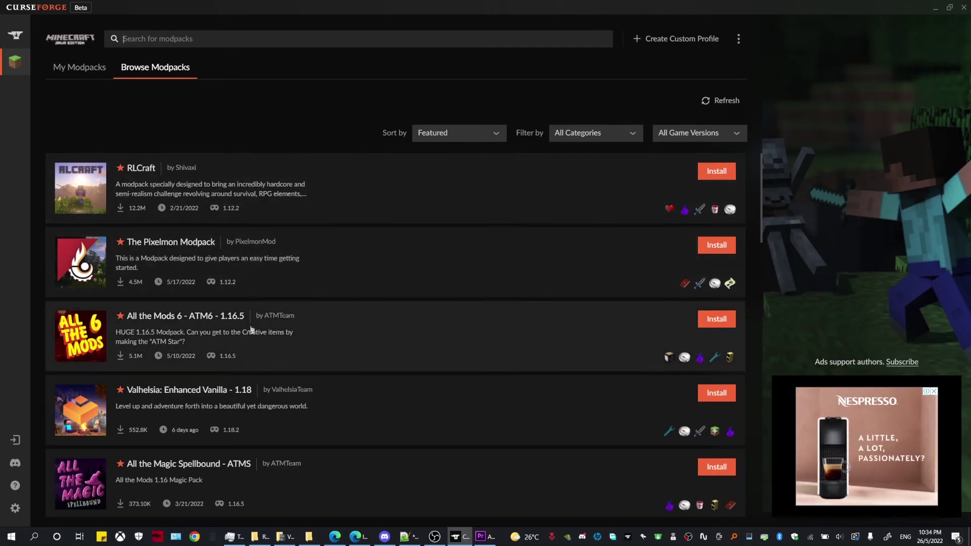
- Search modpacks for 'fabric' and browse the results, ending back at the top
{"action": "type", "text": "fabric"}
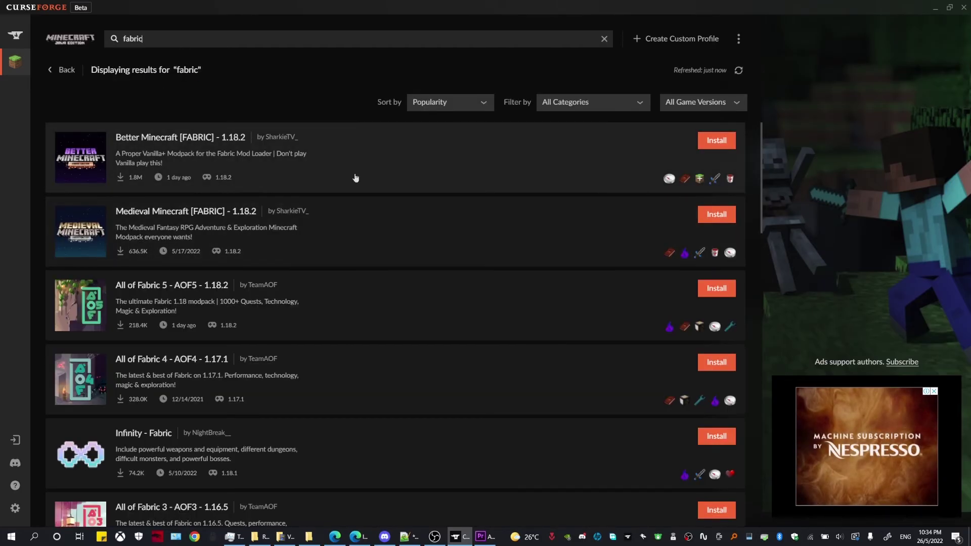
{"action": "scroll", "coordinate": [304, 263], "scroll_direction": "down", "scroll_amount": 6}
{"action": "scroll", "coordinate": [282, 262], "scroll_direction": "up", "scroll_amount": 6}
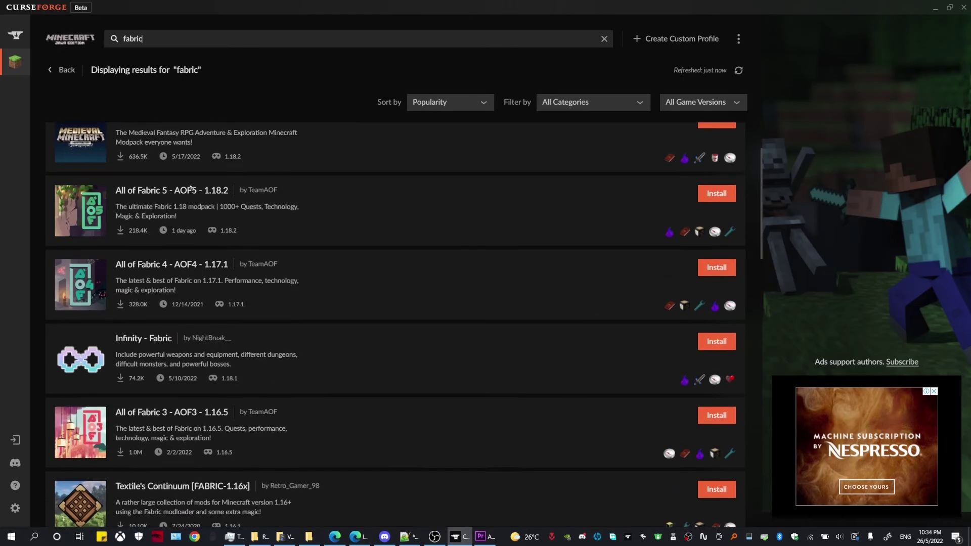
{"action": "scroll", "coordinate": [236, 185], "scroll_direction": "down", "scroll_amount": 3}
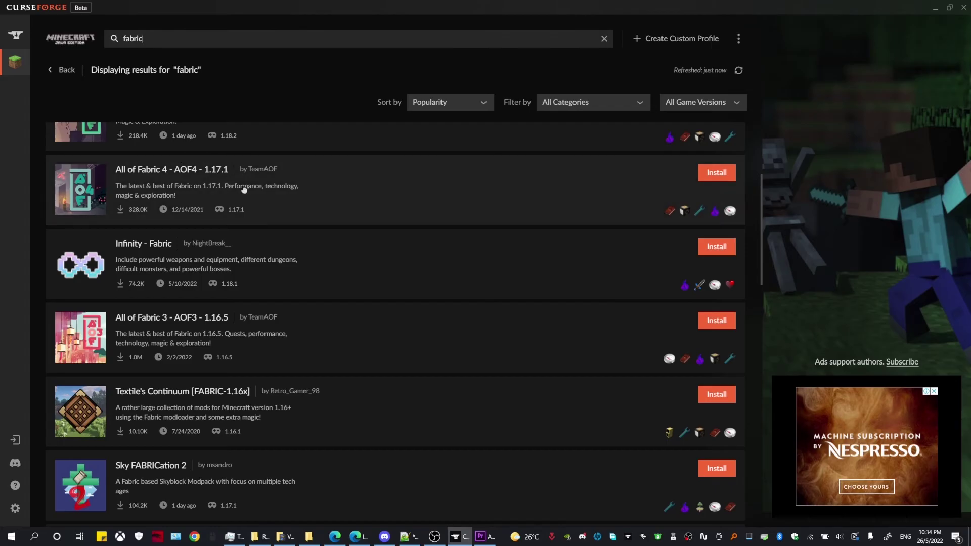
{"action": "scroll", "coordinate": [243, 189], "scroll_direction": "up", "scroll_amount": 1}
{"action": "scroll", "coordinate": [223, 247], "scroll_direction": "down", "scroll_amount": 1}
{"action": "scroll", "coordinate": [223, 248], "scroll_direction": "down", "scroll_amount": 2}
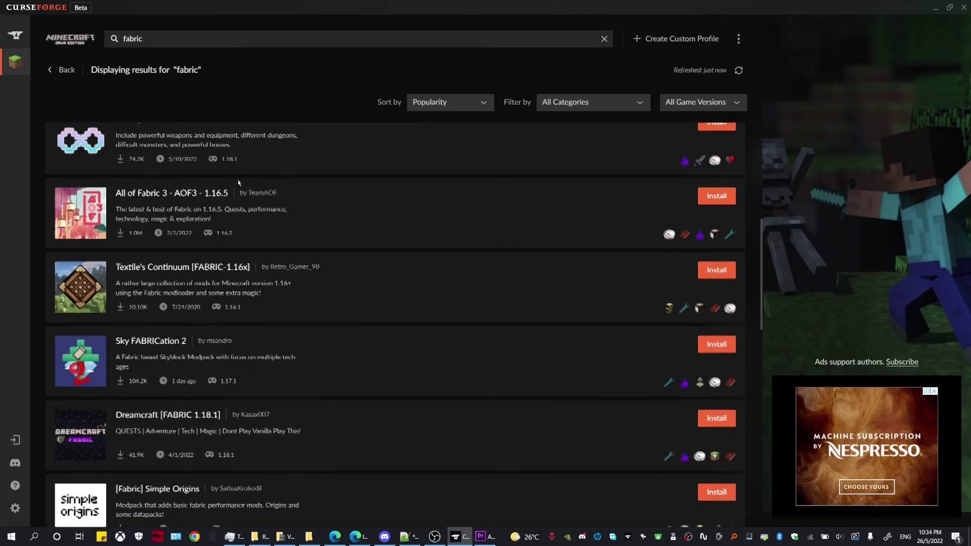
{"action": "scroll", "coordinate": [212, 151], "scroll_direction": "up", "scroll_amount": 6}
{"action": "left_click", "coordinate": [184, 36]}
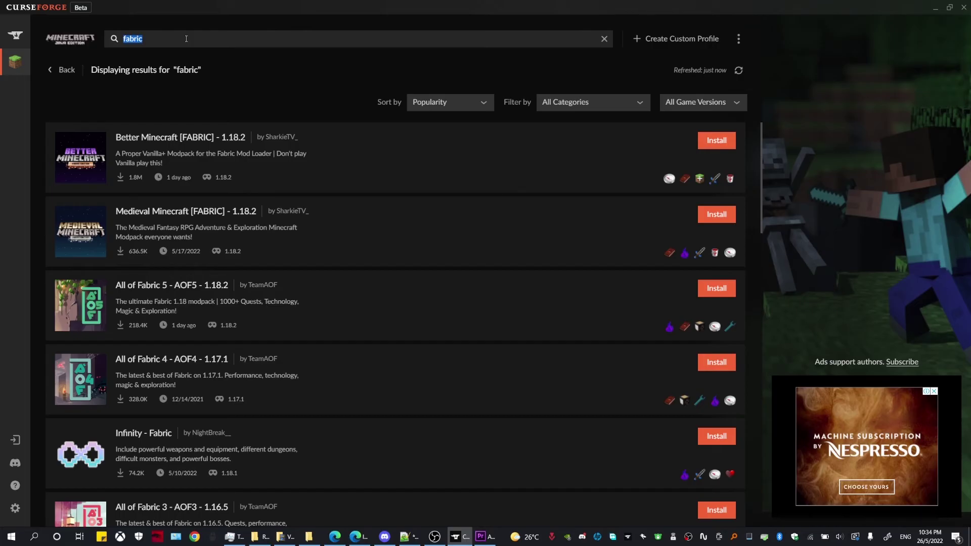
- Search for 'fabulously optimized' and install the Fabulously Optimized modpack
{"action": "type", "text": "fabulously optimized"}
{"action": "key", "text": "Return"}
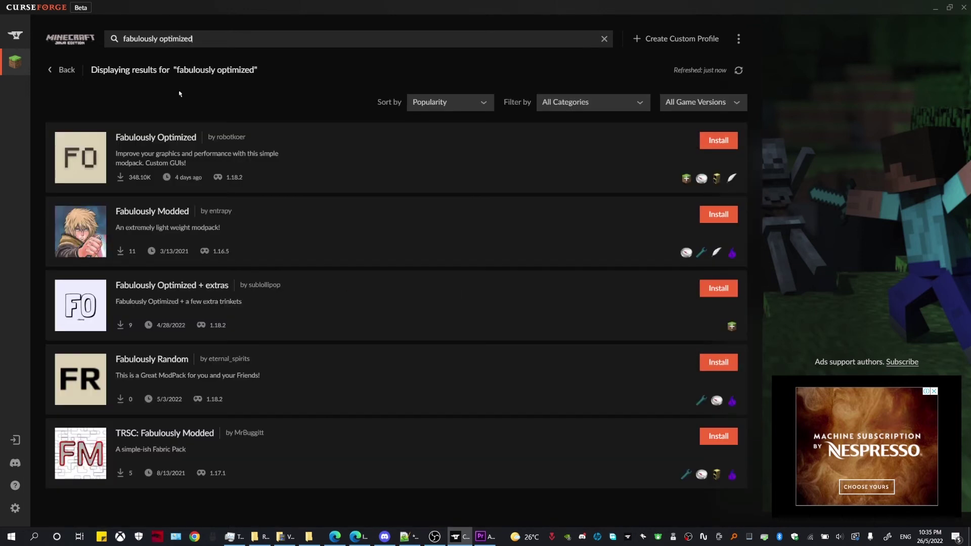
{"action": "left_click", "coordinate": [154, 149]}
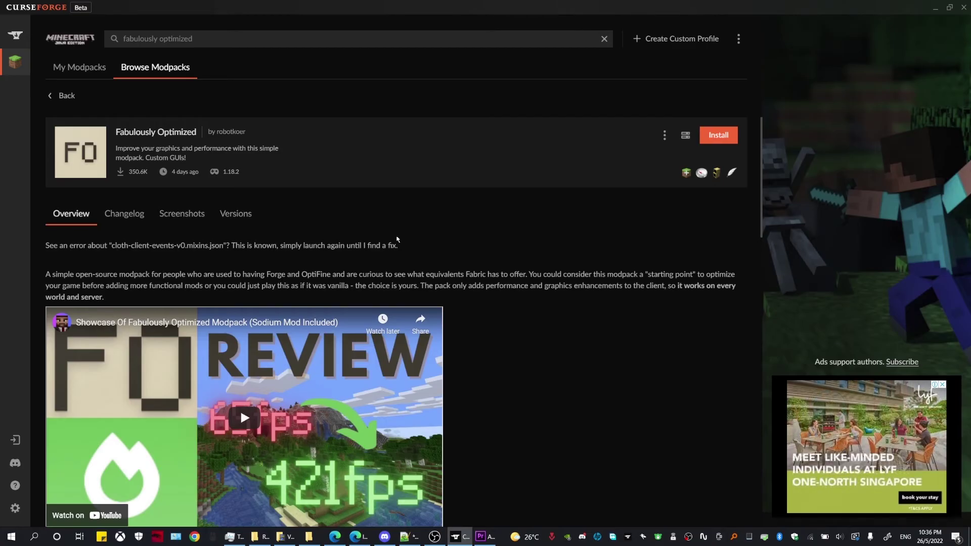
{"action": "left_click", "coordinate": [725, 139]}
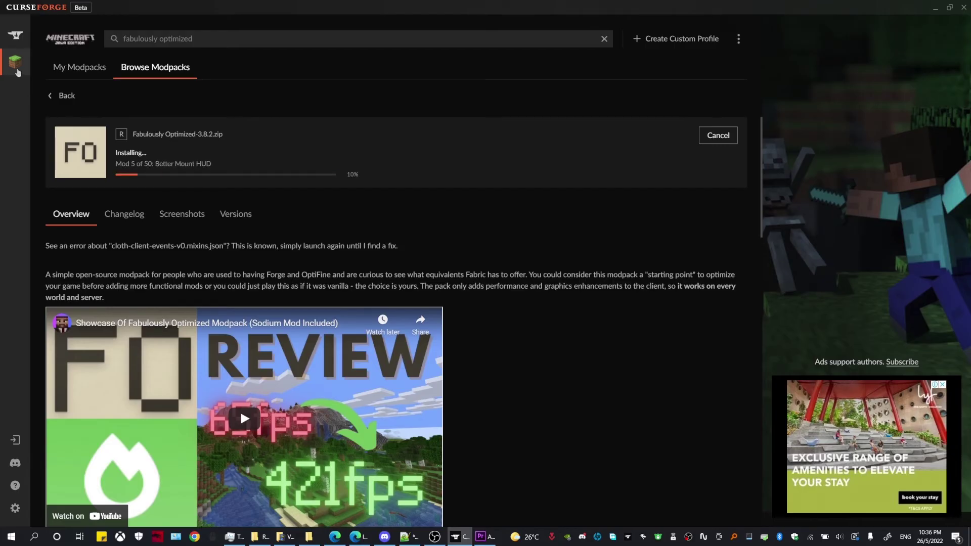
- Open the installed Fabulously Optimized 3.8.2 page, showing Fabric 0.14.6 for 1.18.2
{"action": "left_click", "coordinate": [17, 71]}
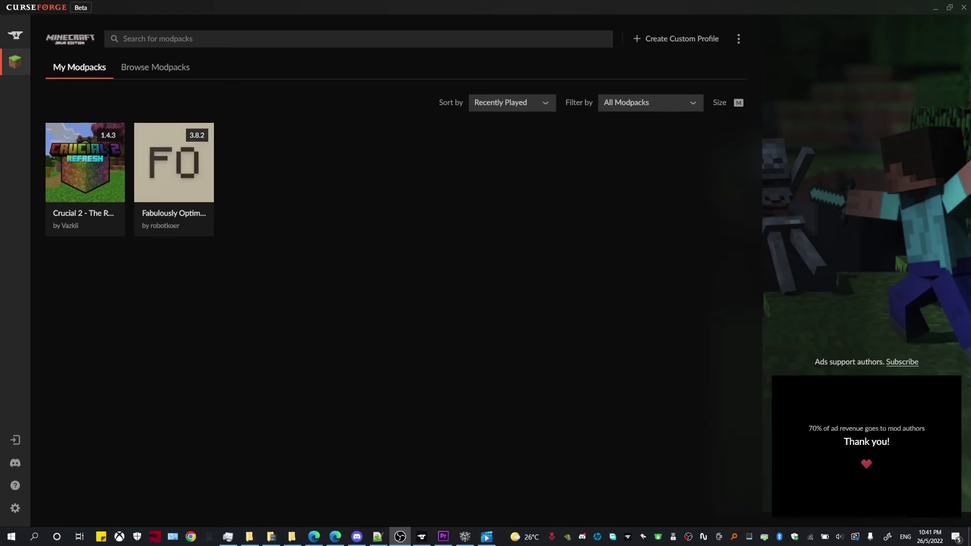
{"action": "mouse_move", "coordinate": [177, 161]}
{"action": "left_click", "coordinate": [175, 166]}
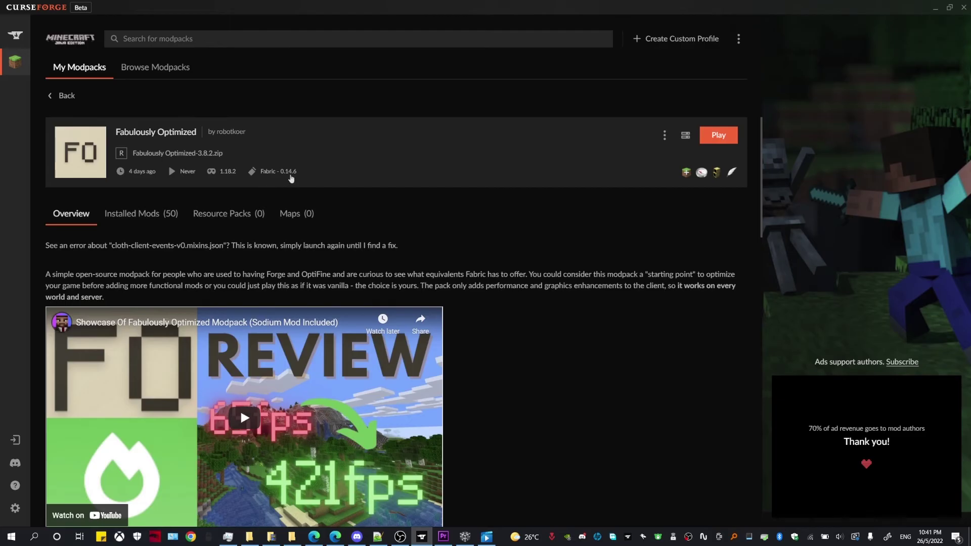
- Start the Windows Fabric installer download in Edge, then cancel saving it to the Desktop
{"action": "mouse_move", "coordinate": [335, 536]}
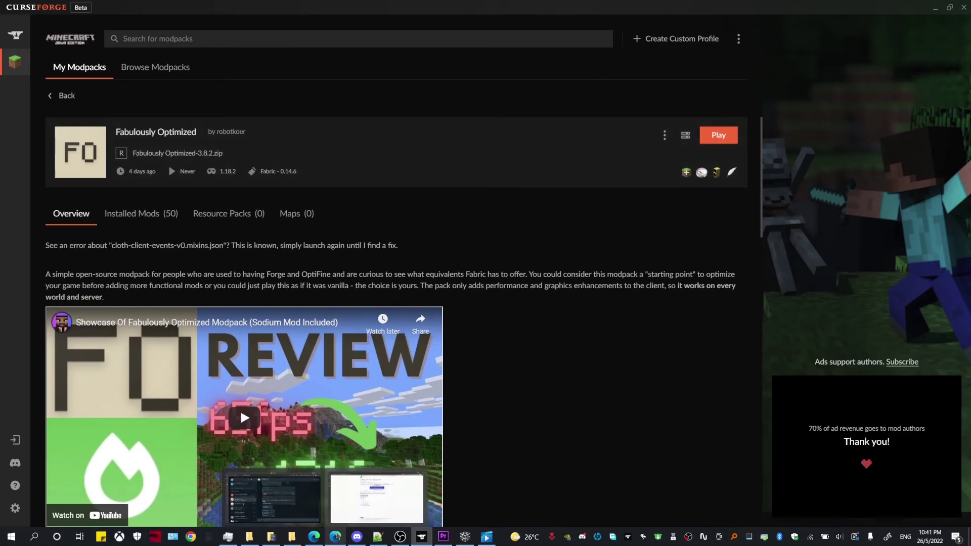
{"action": "left_click", "coordinate": [378, 498]}
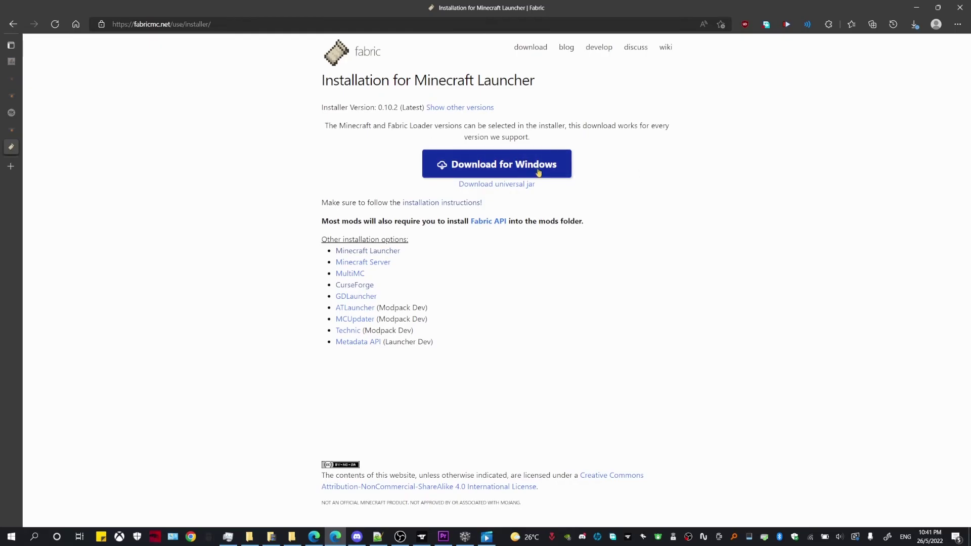
{"action": "left_click", "coordinate": [483, 169]}
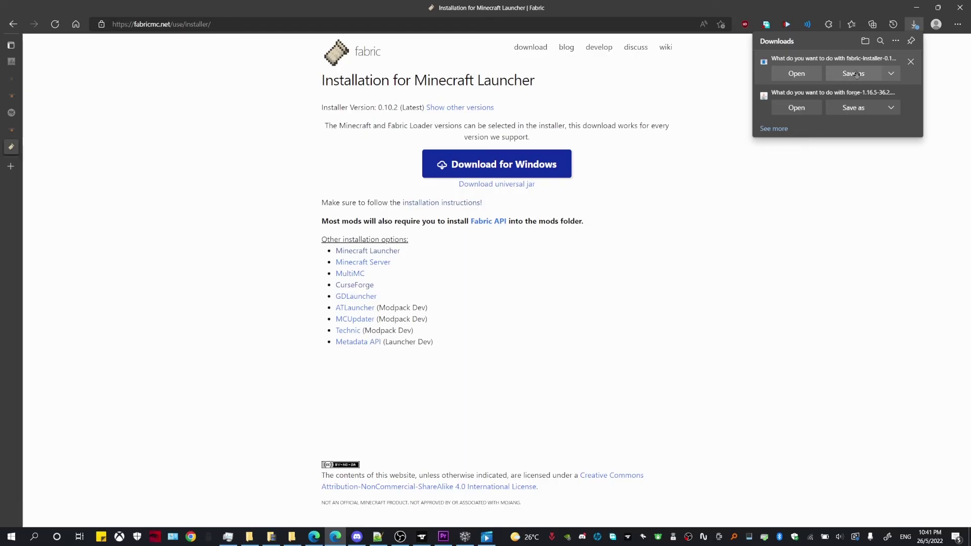
{"action": "left_click", "coordinate": [856, 74]}
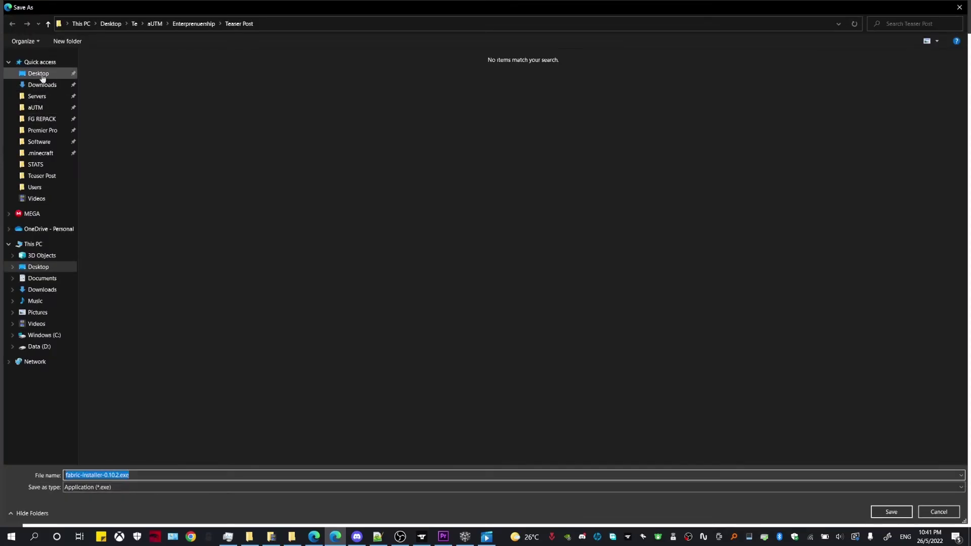
{"action": "left_click", "coordinate": [39, 74]}
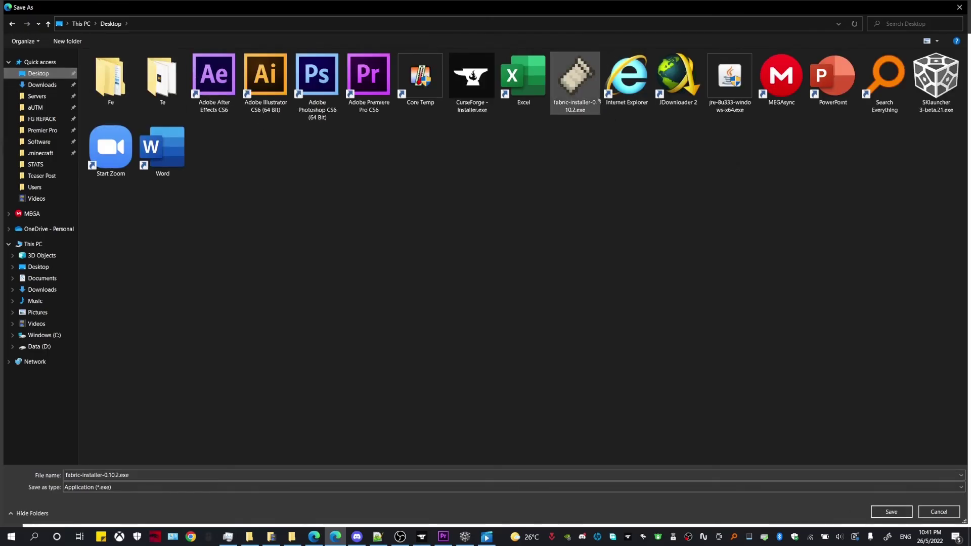
{"action": "left_click", "coordinate": [937, 512]}
- Reveal the desktop and launch fabric-installer-0.10.2.exe
{"action": "left_click", "coordinate": [916, 8]}
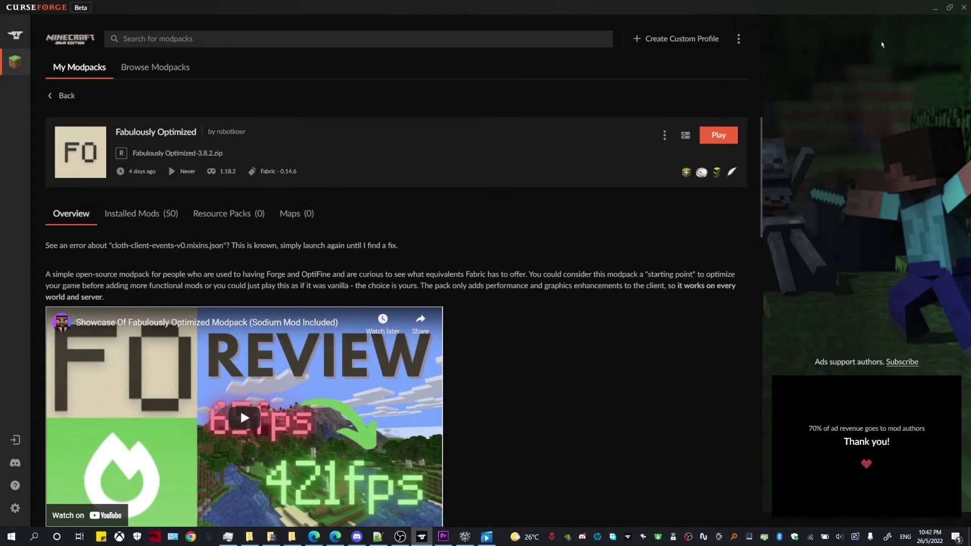
{"action": "left_click", "coordinate": [936, 7]}
{"action": "left_click_drag", "start_coordinate": [582, 203], "coordinate": [511, 214]}
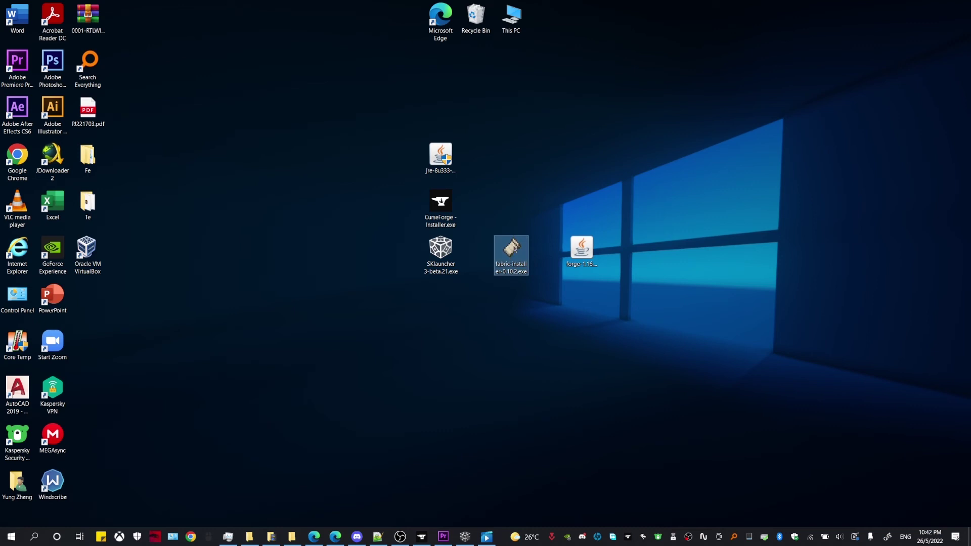
{"action": "double_click", "coordinate": [512, 251]}
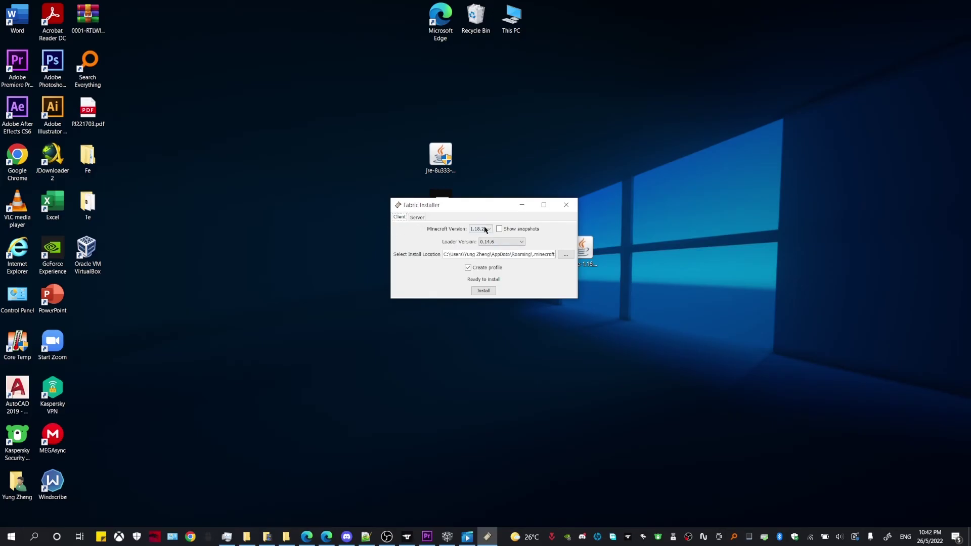
- Close the Fabric Installer, left set for Minecraft 1.18.2 with loader 0.14.6
{"action": "left_click", "coordinate": [407, 536]}
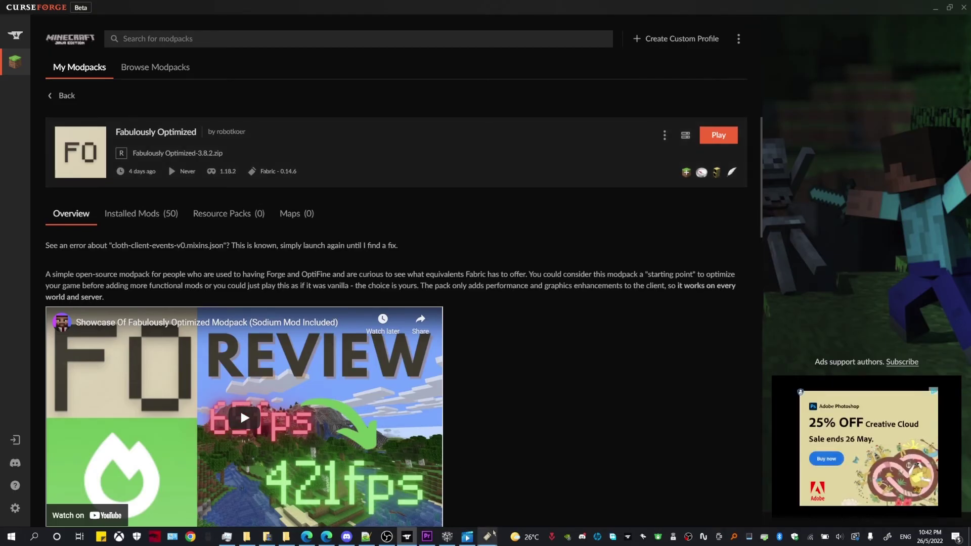
{"action": "left_click_drag", "start_coordinate": [486, 208], "coordinate": [422, 137]}
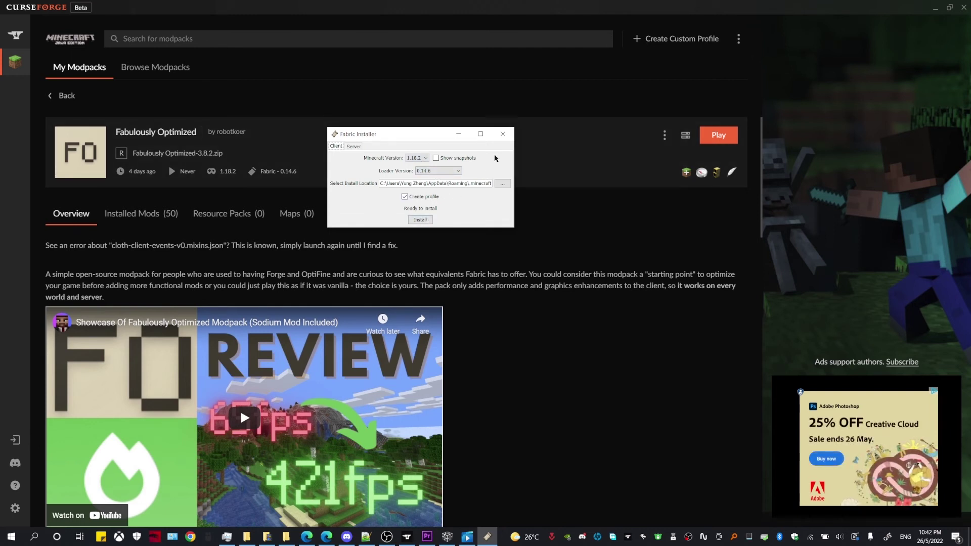
{"action": "left_click", "coordinate": [506, 134]}
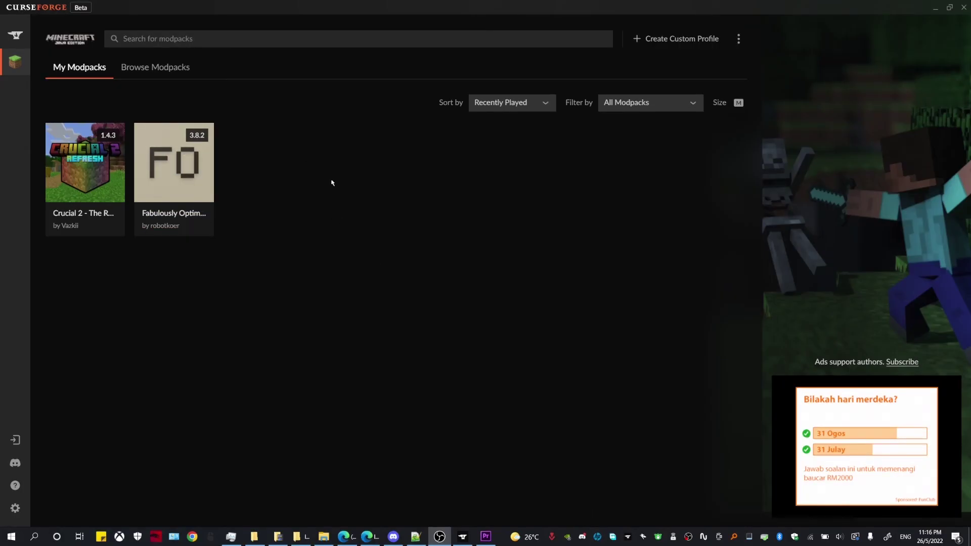
- Open the Fabulously Optimized profile's folder on disk from its CurseForge card
{"action": "mouse_move", "coordinate": [175, 180]}
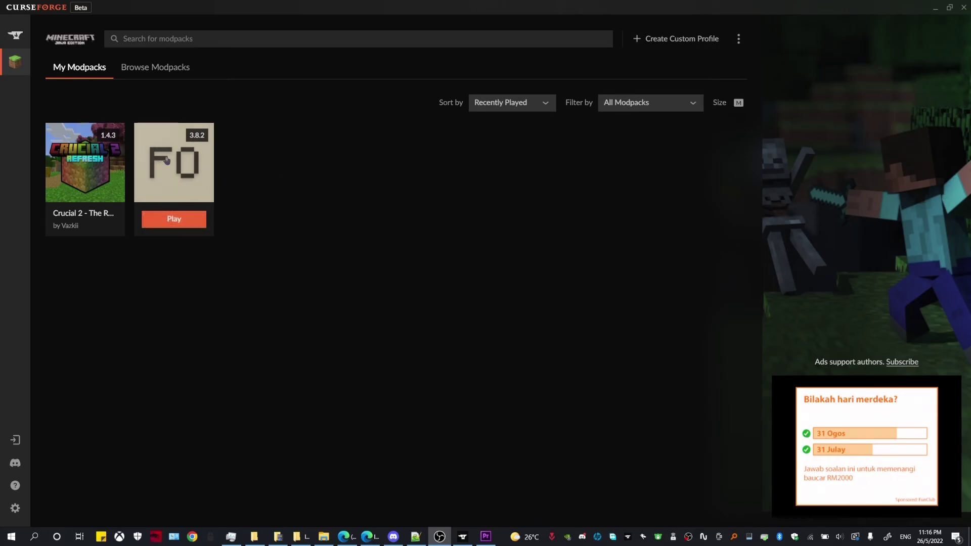
{"action": "right_click", "coordinate": [172, 158]}
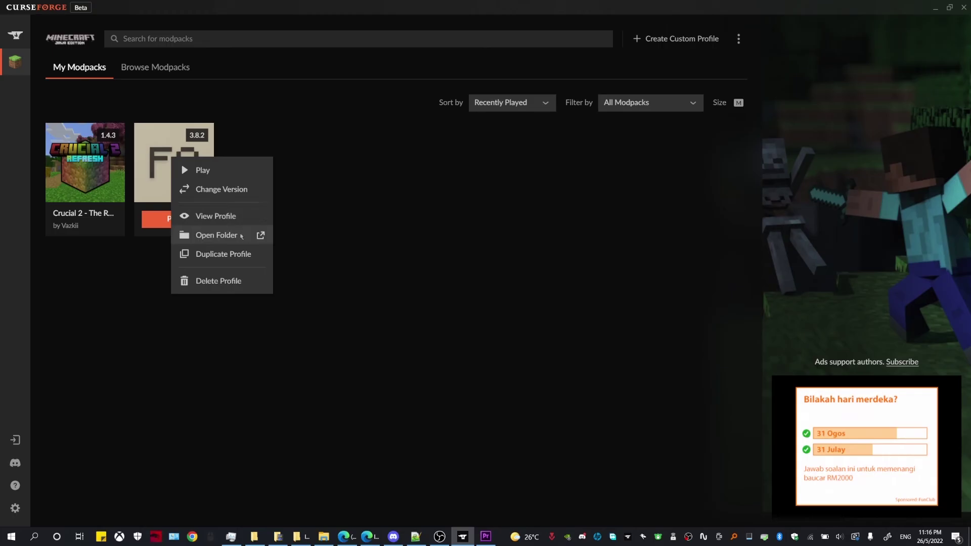
{"action": "left_click", "coordinate": [222, 237]}
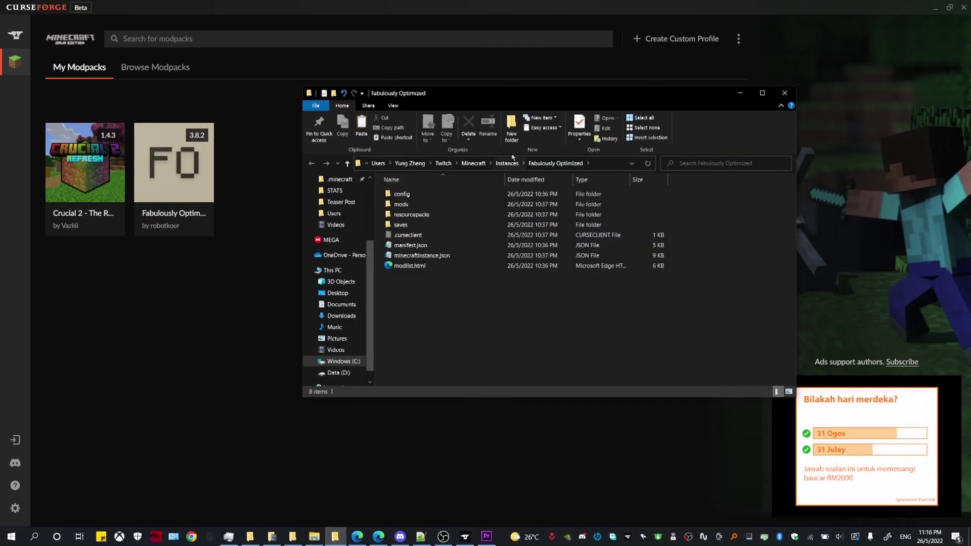
- Go up to Instances and copy the Fabulously Optimized folder
{"action": "left_click", "coordinate": [506, 163]}
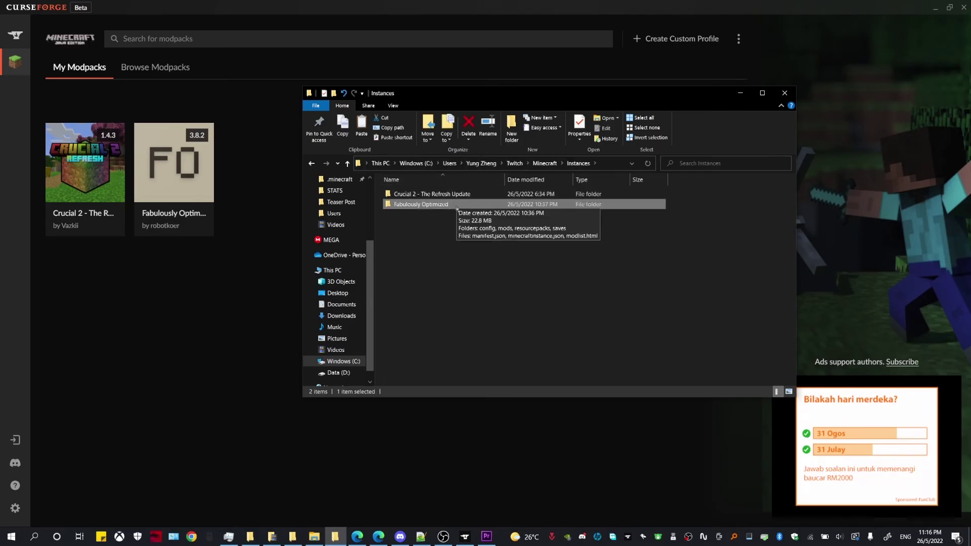
{"action": "right_click", "coordinate": [457, 206]}
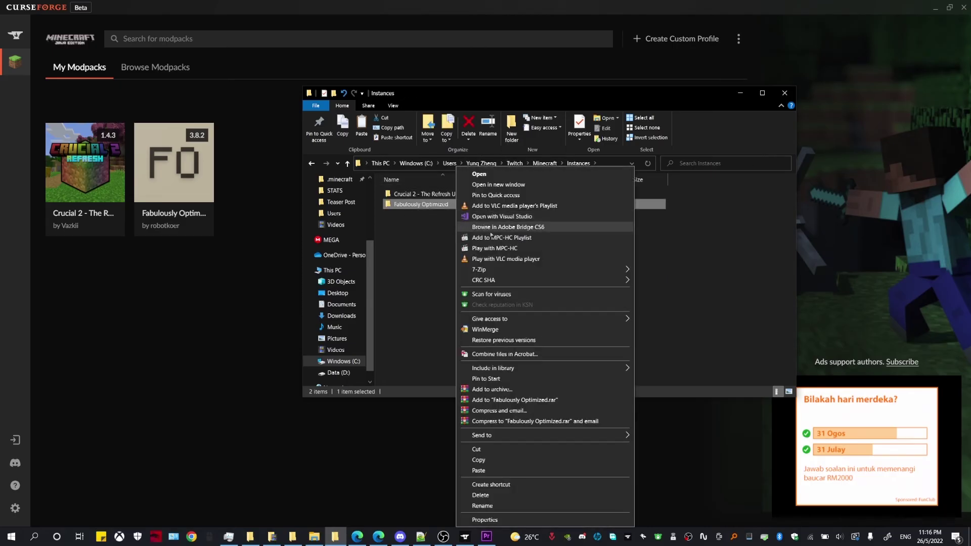
{"action": "left_click", "coordinate": [518, 461]}
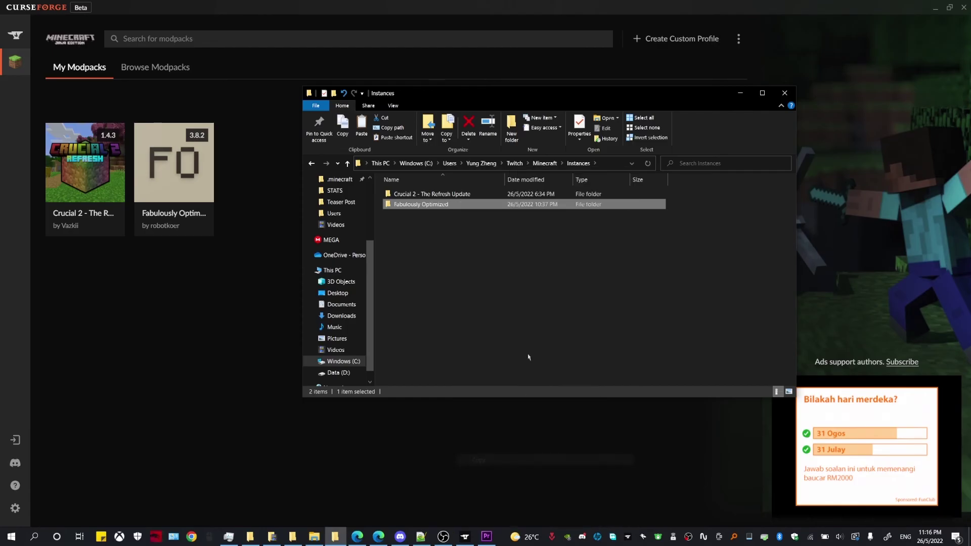
- Navigate via %appdata% to the .minecraft folder
{"action": "left_click", "coordinate": [605, 164]}
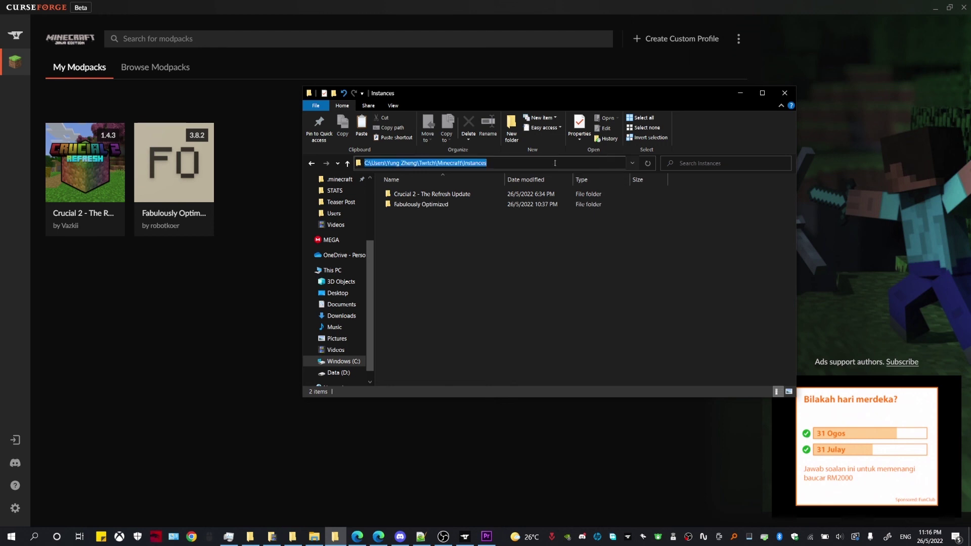
{"action": "type", "text": "%"}
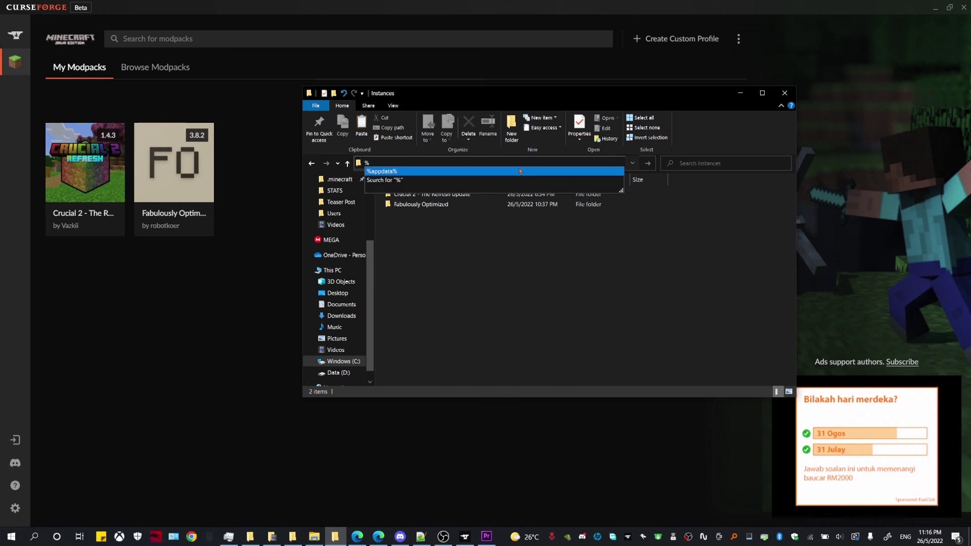
{"action": "type", "text": "appdata%"}
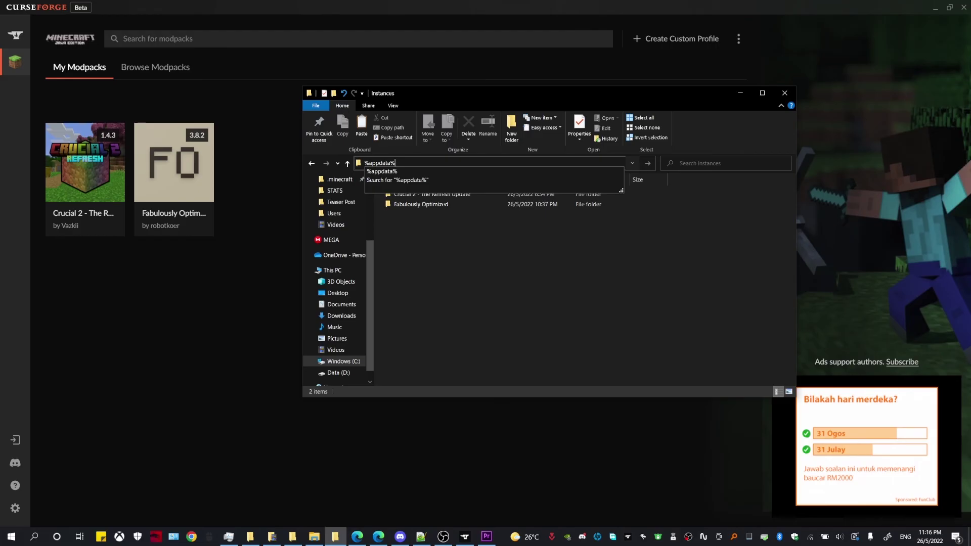
{"action": "key", "text": "Return"}
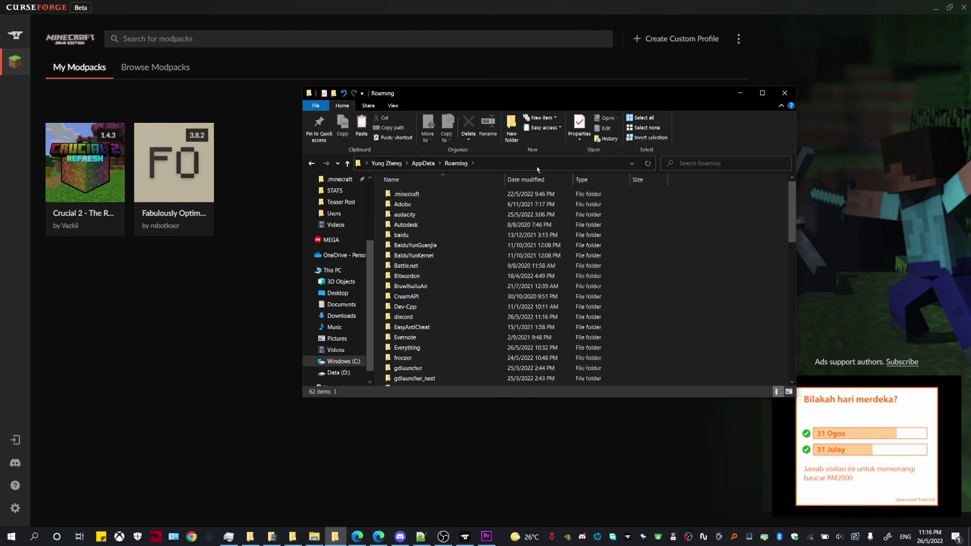
{"action": "double_click", "coordinate": [409, 196]}
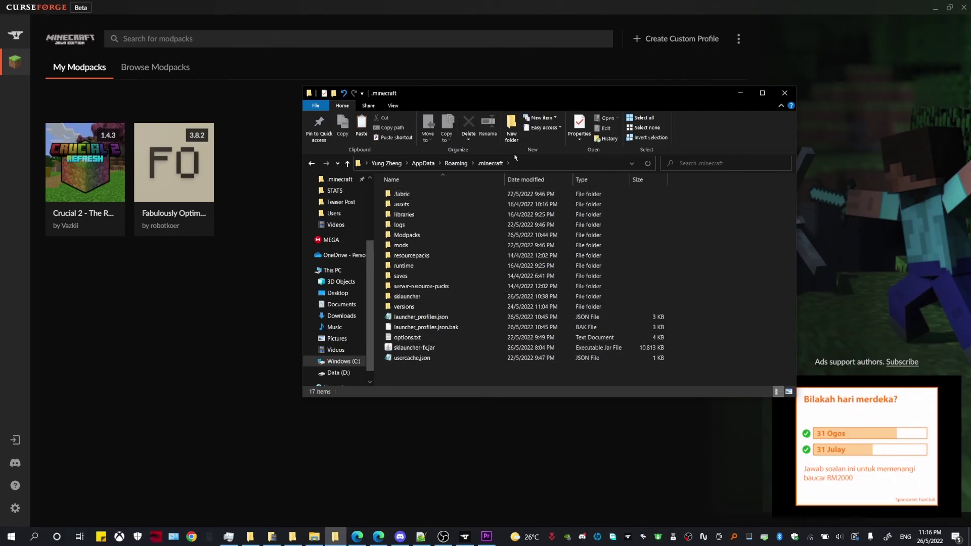
- Create a new folder named 'modpack' in .minecraft
{"action": "right_click", "coordinate": [700, 254]}
{"action": "mouse_move", "coordinate": [734, 392]}
{"action": "left_click", "coordinate": [854, 394]}
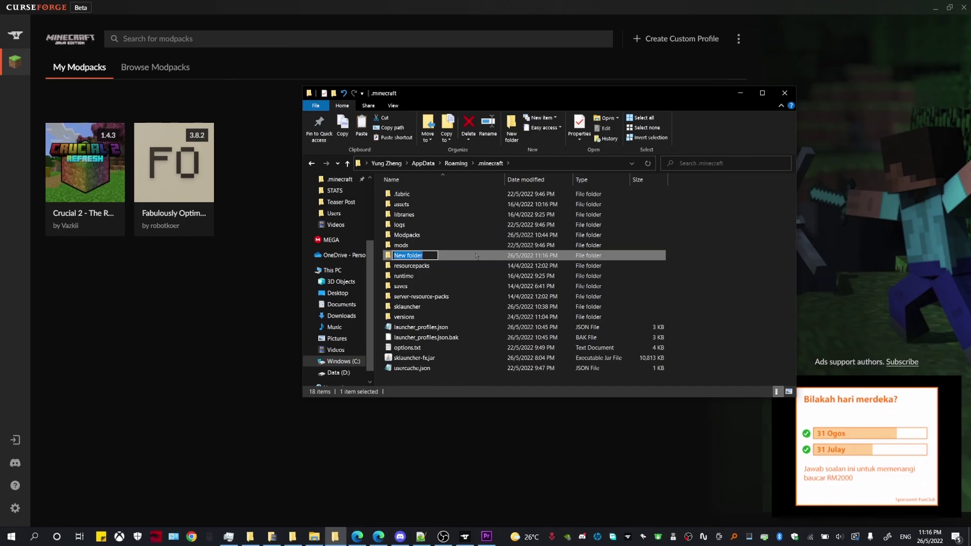
{"action": "type", "text": "modpack"}
{"action": "key", "text": "Return"}
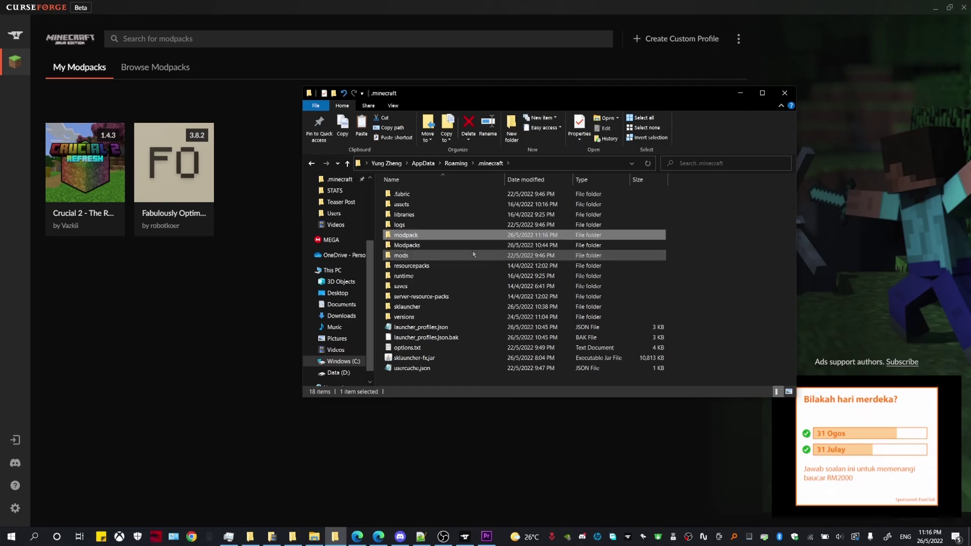
- Delete the unneeded 'modpack' folder and open the Modpacks folder
{"action": "left_click", "coordinate": [403, 245]}
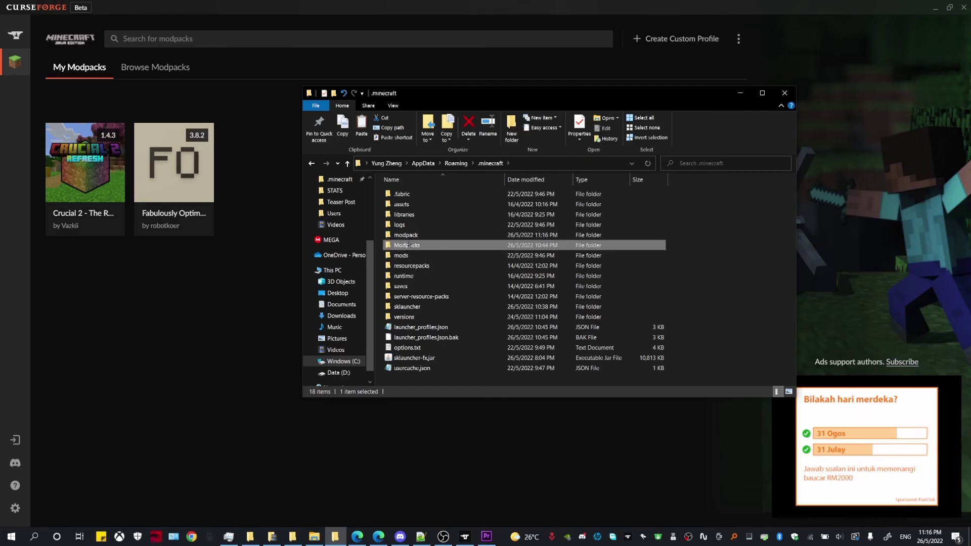
{"action": "left_click", "coordinate": [434, 236]}
{"action": "right_click", "coordinate": [412, 236]}
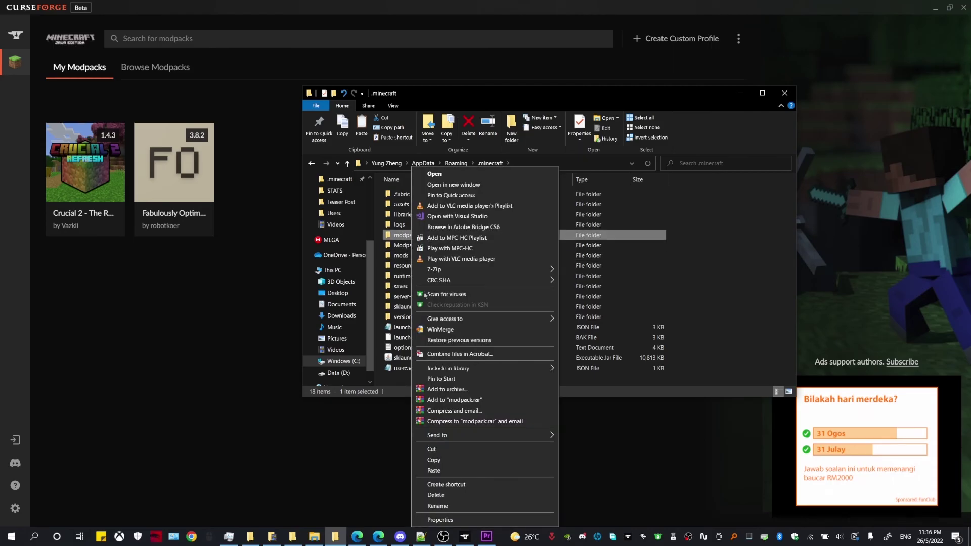
{"action": "left_click", "coordinate": [450, 495]}
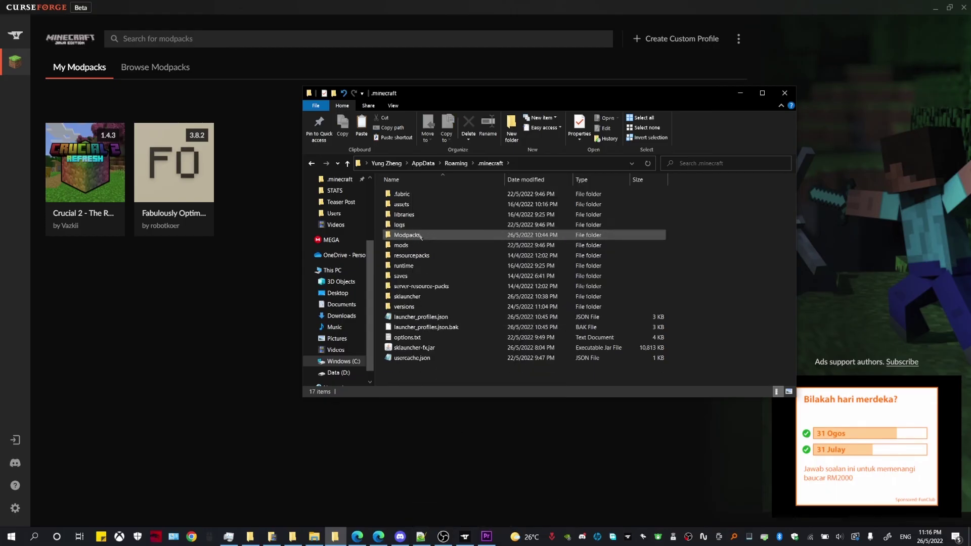
{"action": "double_click", "coordinate": [425, 235]}
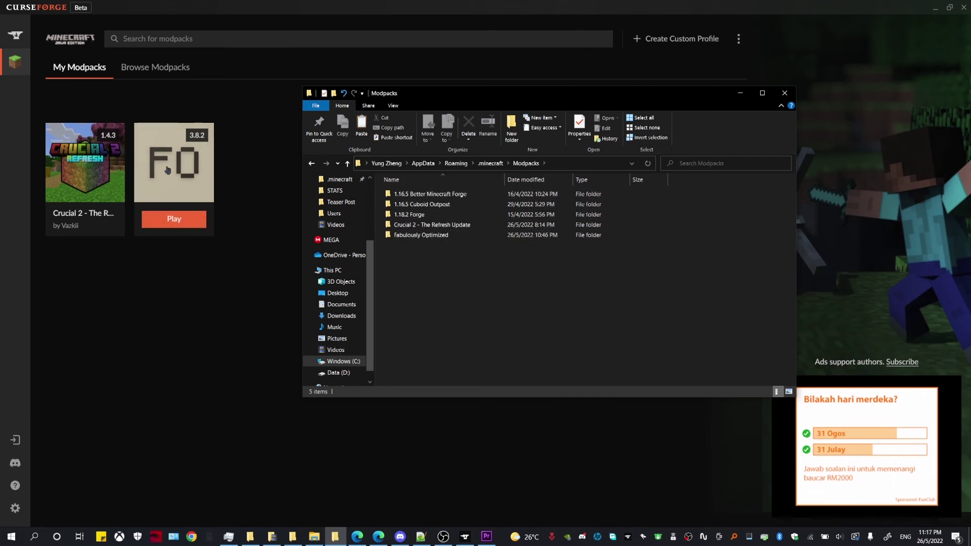
- Select the Fabulously Optimized folder in Modpacks, then clear the selection
{"action": "left_click", "coordinate": [451, 237]}
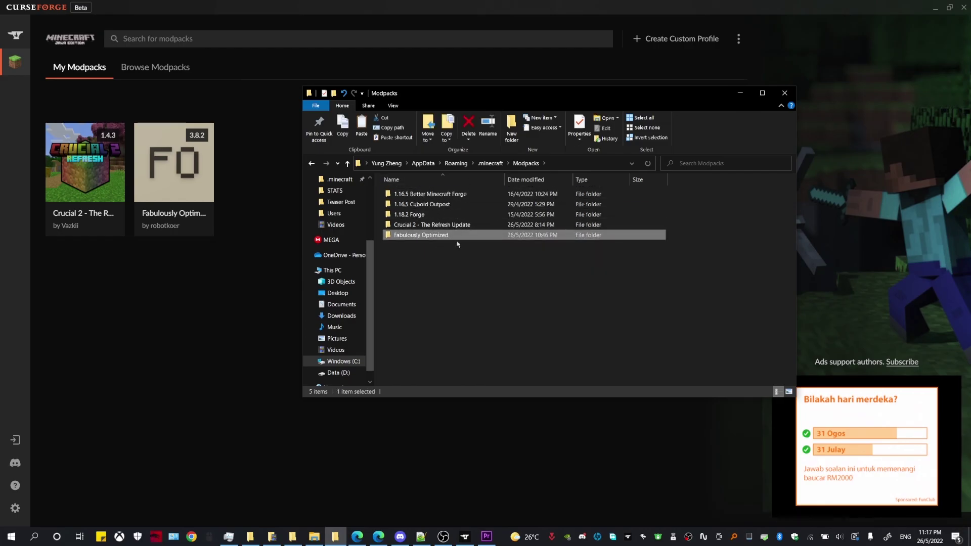
{"action": "left_click", "coordinate": [471, 265]}
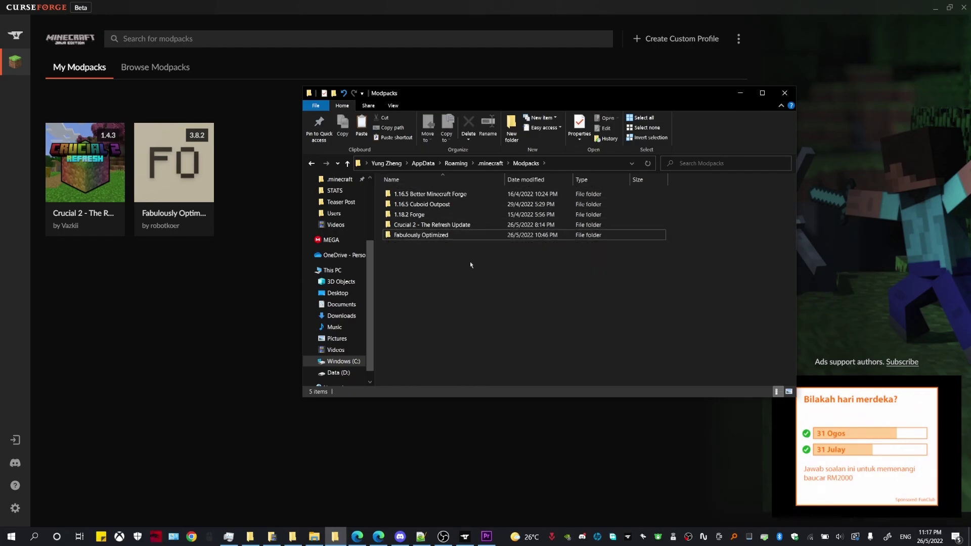
{"action": "left_click", "coordinate": [447, 237]}
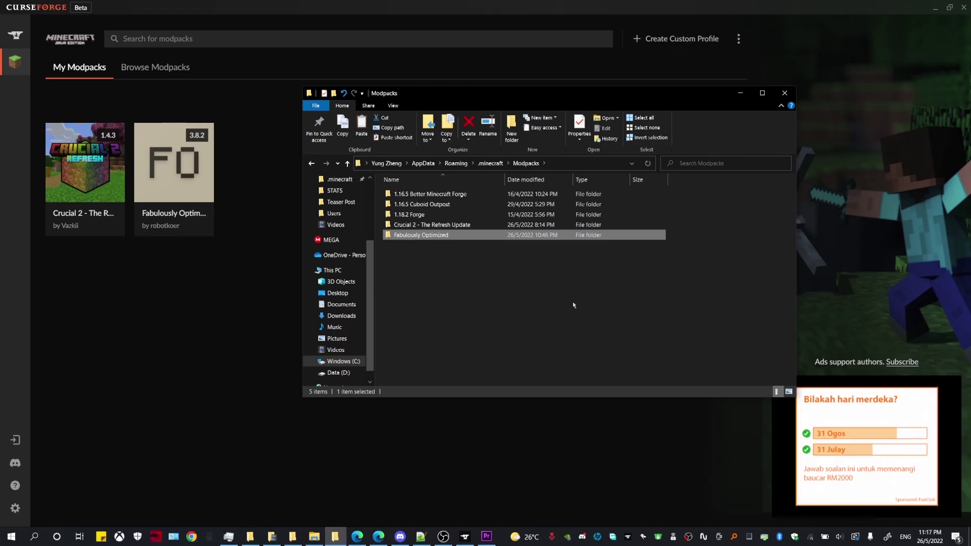
{"action": "left_click", "coordinate": [615, 321]}
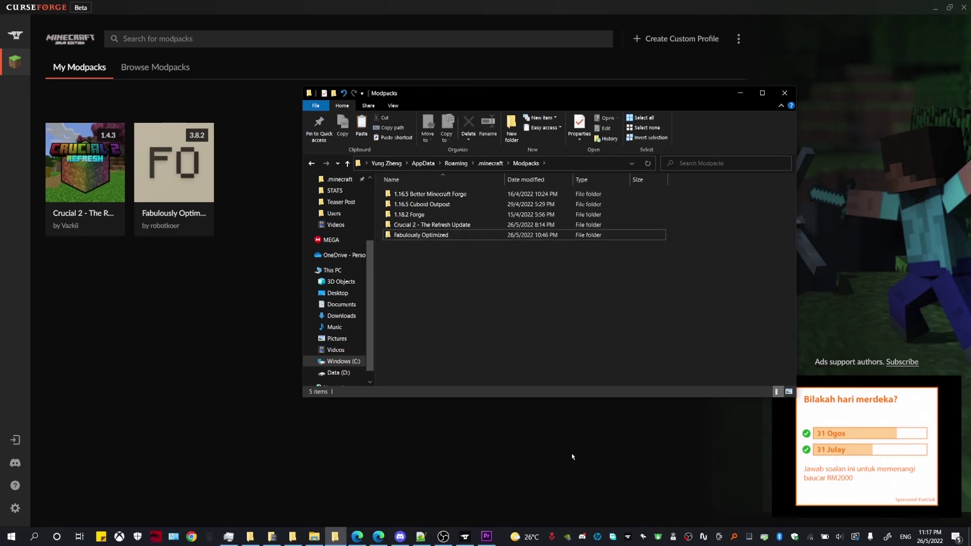
- Minimize CurseForge, move the Modpacks window right, and select the SKlauncher desktop shortcut
{"action": "left_click", "coordinate": [935, 7]}
{"action": "left_click_drag", "start_coordinate": [728, 88], "coordinate": [900, 85]}
{"action": "left_click", "coordinate": [439, 252]}
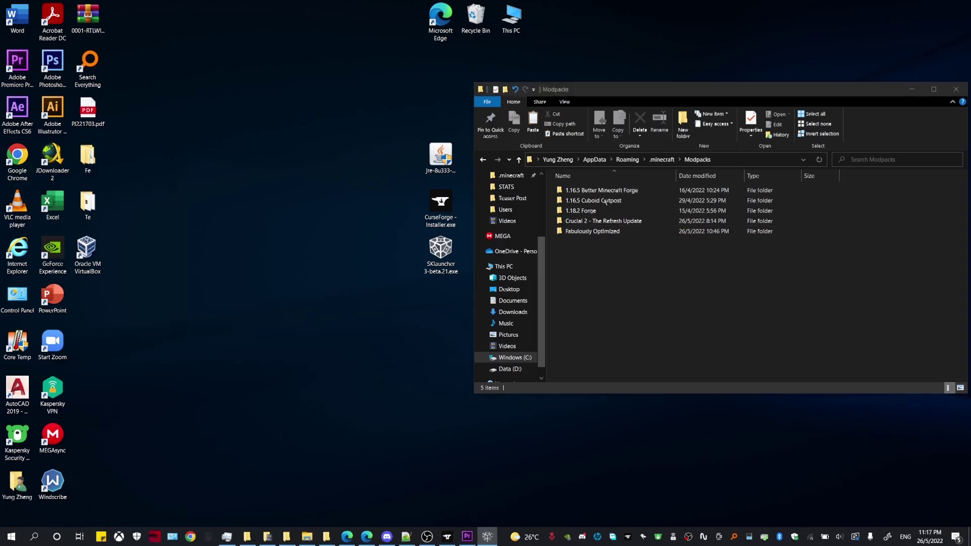
- Start a new SKlauncher profile named '1.18.2 Fabulously Op'
{"action": "left_click_drag", "start_coordinate": [563, 110], "coordinate": [356, 102]}
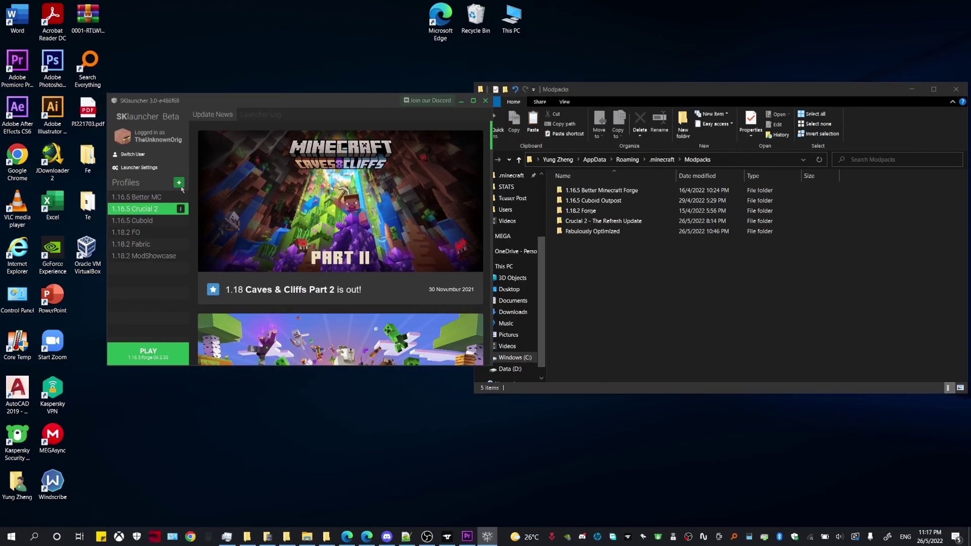
{"action": "left_click", "coordinate": [180, 183]}
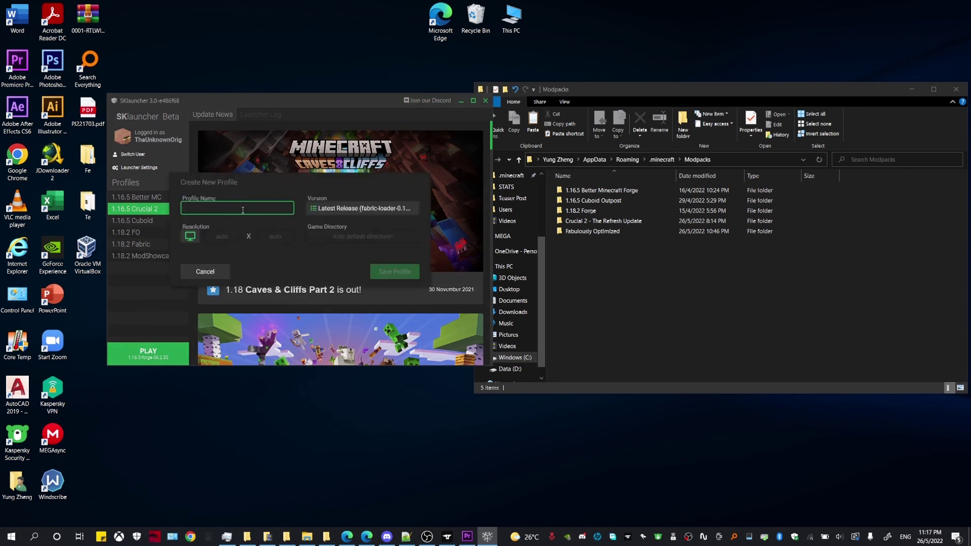
{"action": "type", "text": "1.1"}
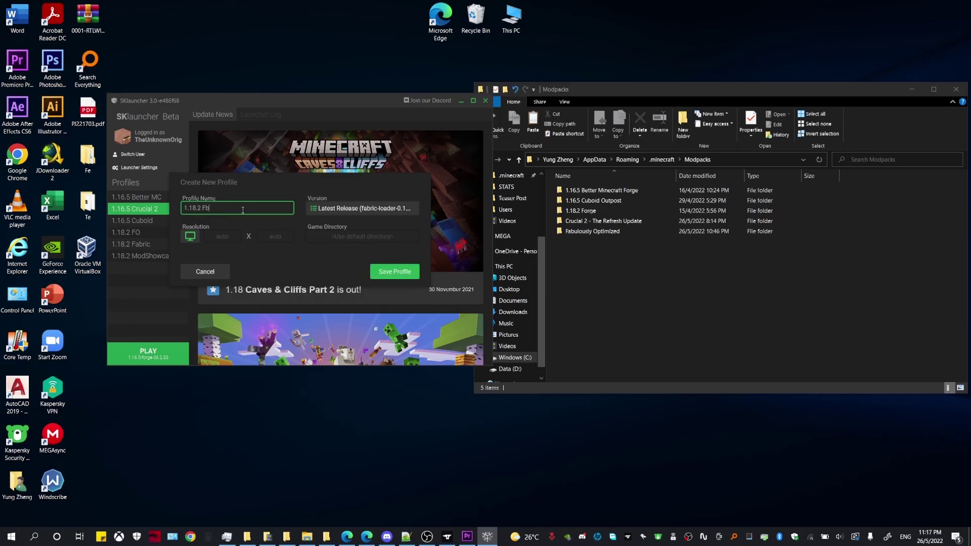
{"action": "type", "text": "8.2 Fabulously Op"}
- Set the profile's version to Custom > fabric-loader-0.14.6-1.18.2
{"action": "left_click", "coordinate": [314, 208]}
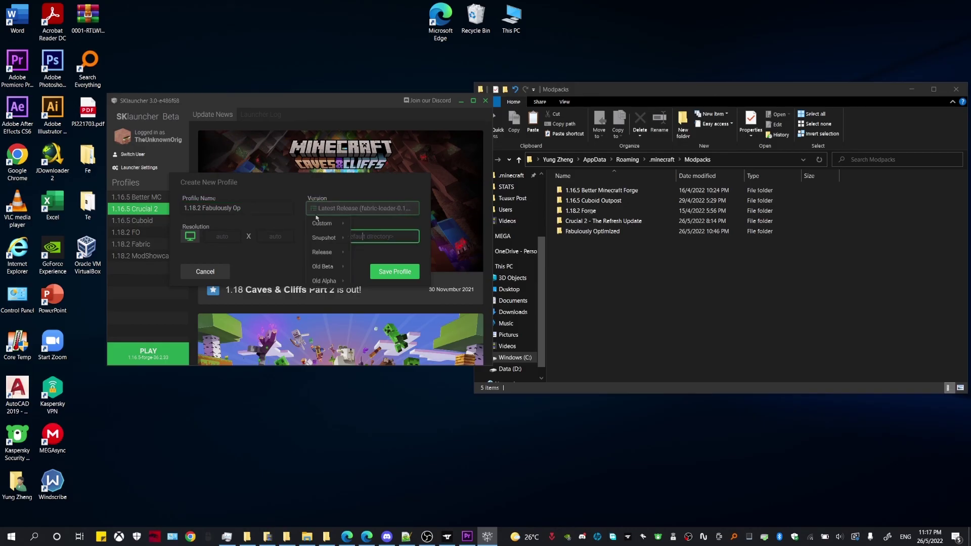
{"action": "mouse_move", "coordinate": [327, 227]}
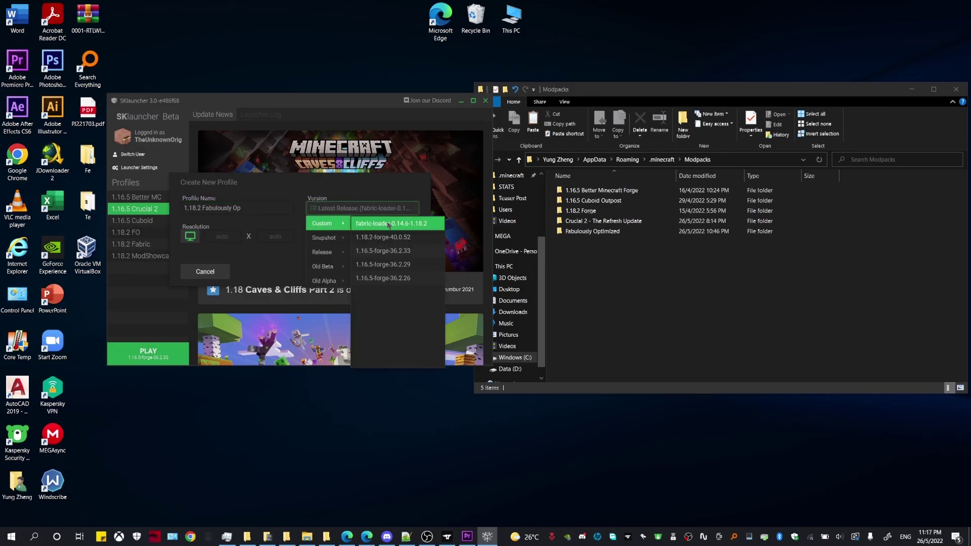
{"action": "left_click", "coordinate": [410, 228]}
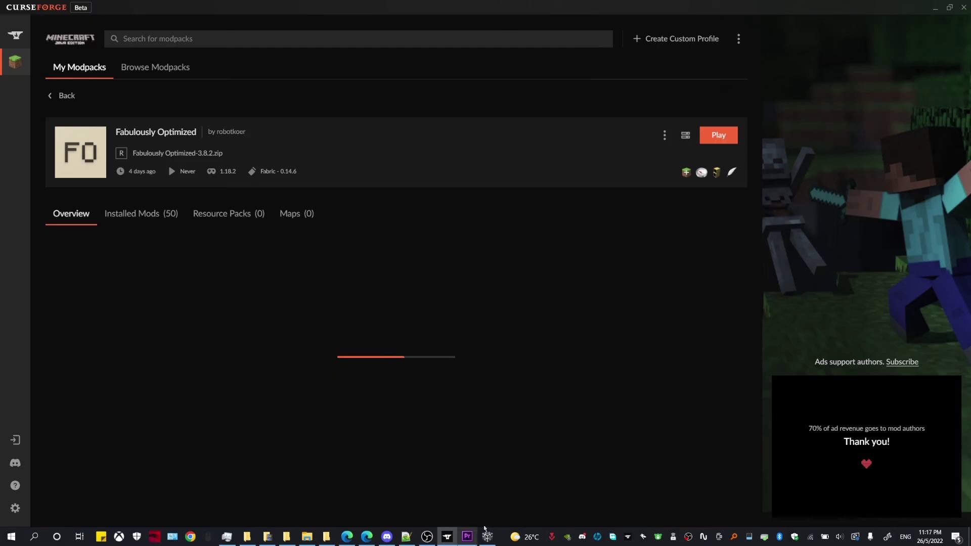
{"action": "left_click", "coordinate": [487, 537]}
{"action": "left_click", "coordinate": [376, 203]}
{"action": "mouse_move", "coordinate": [334, 229]}
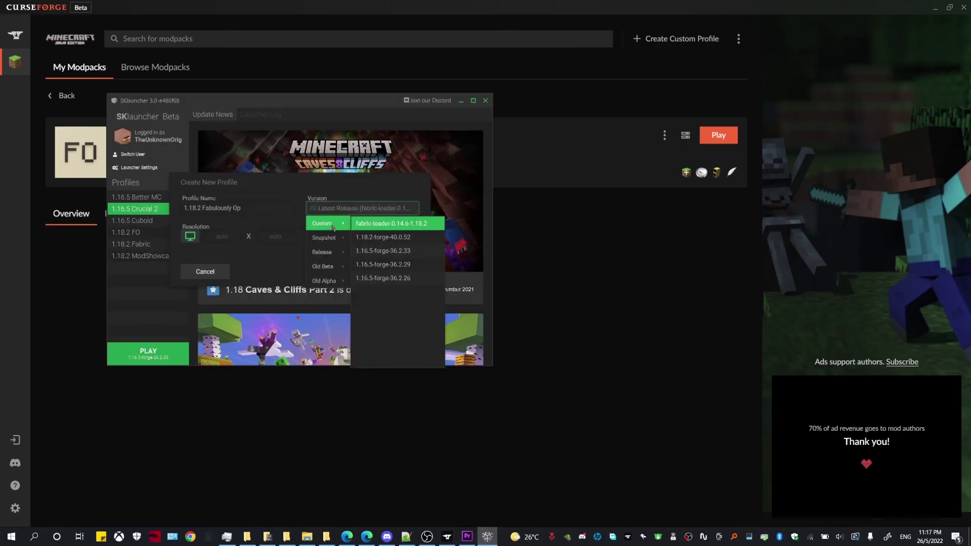
{"action": "left_click", "coordinate": [408, 224]}
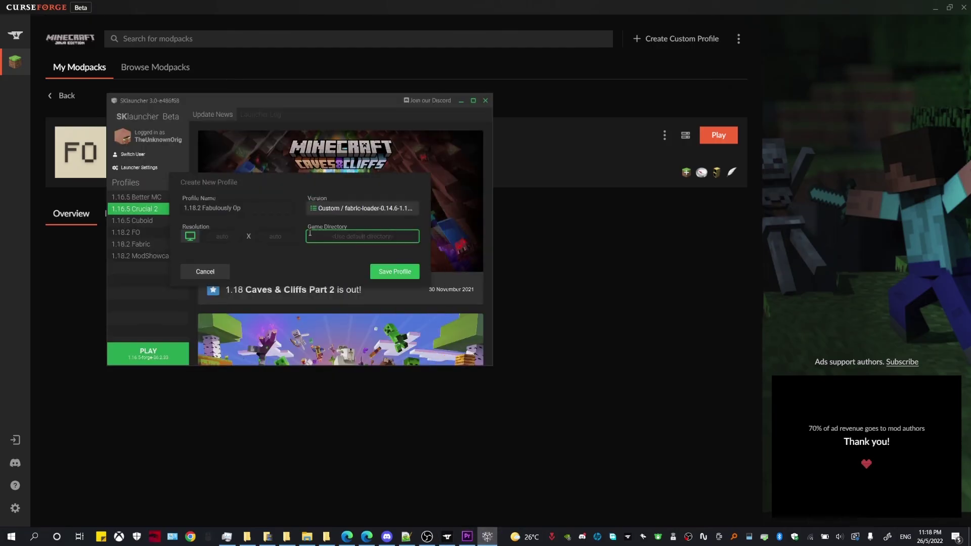
- Set the game directory to .minecraft\Modpacks\Fabulously Optimized and save the 1.18.2 Fabulously Op profile
{"action": "left_click", "coordinate": [362, 237]}
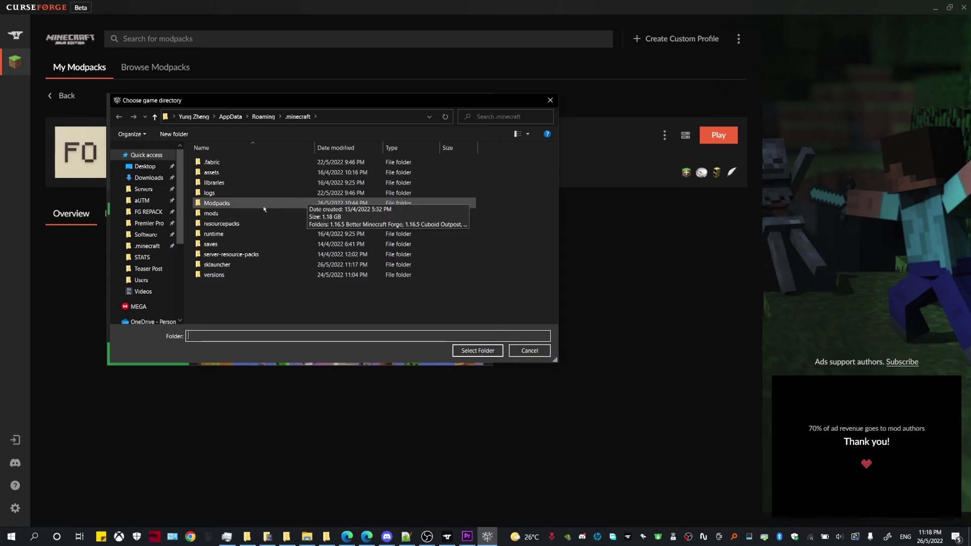
{"action": "double_click", "coordinate": [246, 204]}
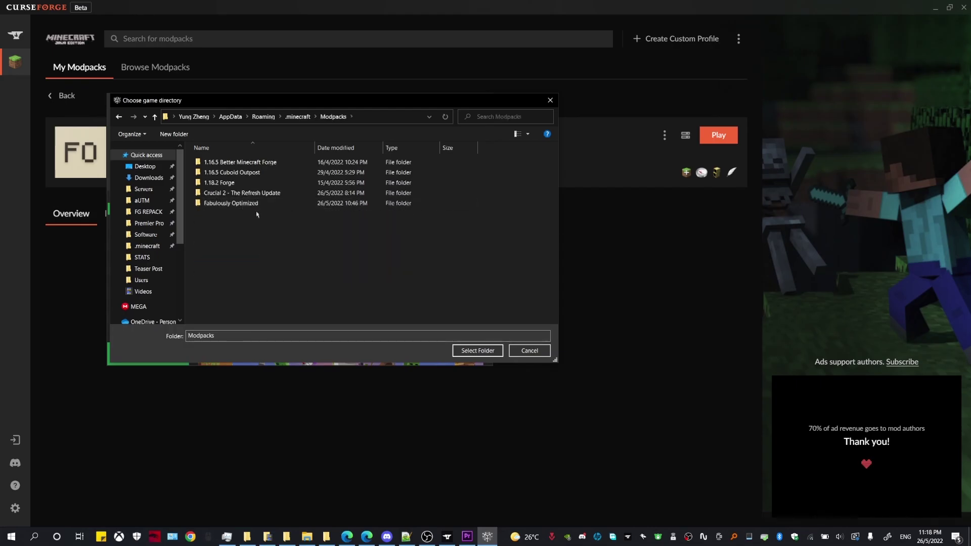
{"action": "left_click", "coordinate": [259, 203]}
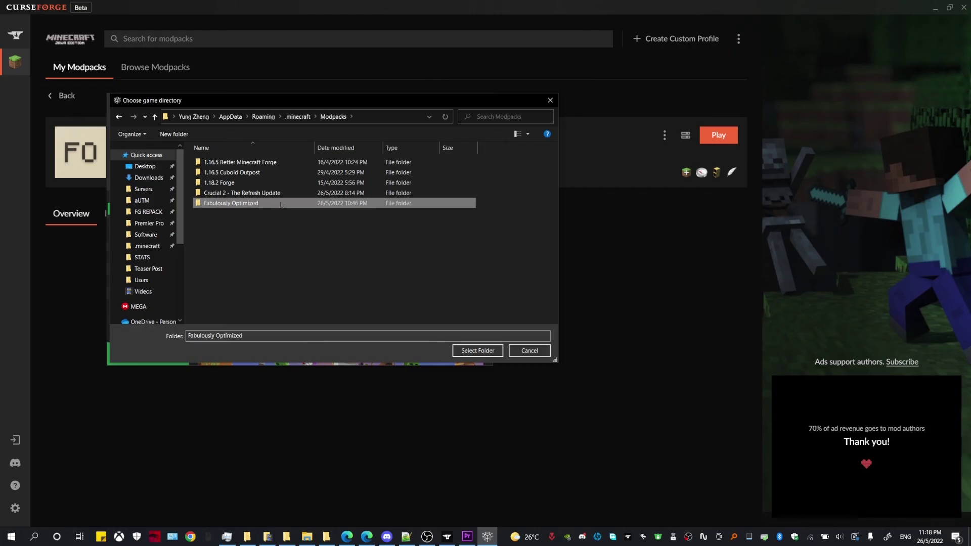
{"action": "left_click", "coordinate": [478, 350]}
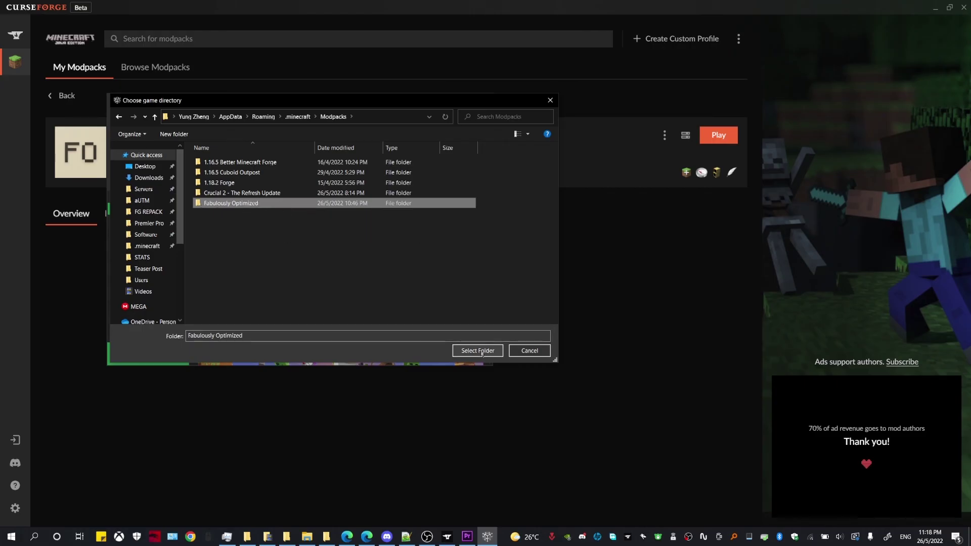
{"action": "left_click", "coordinate": [395, 272]}
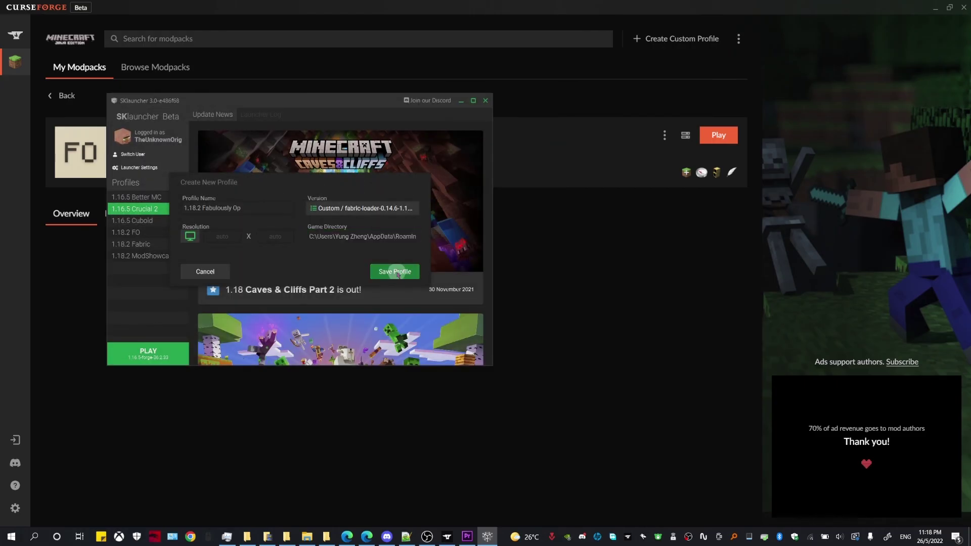